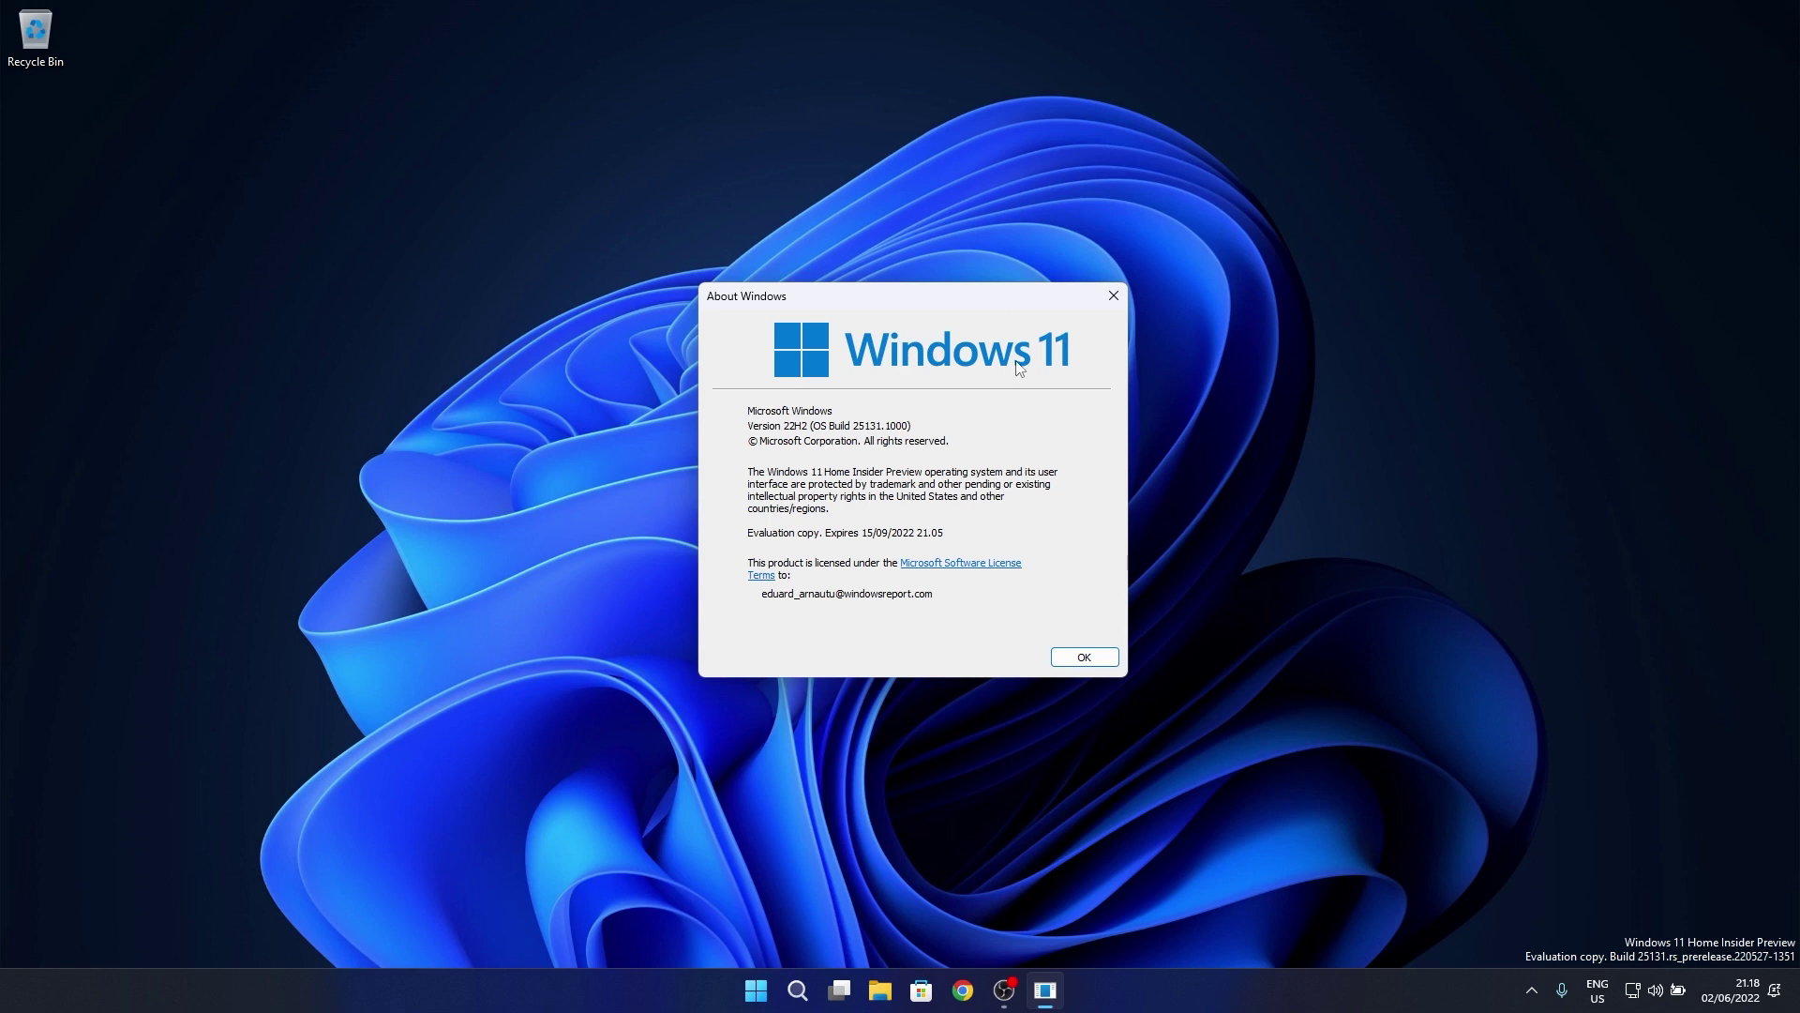
# Dismiss the About Windows dialog and launch Microsoft Store from the taskbar.
pyautogui.click(1113, 298)
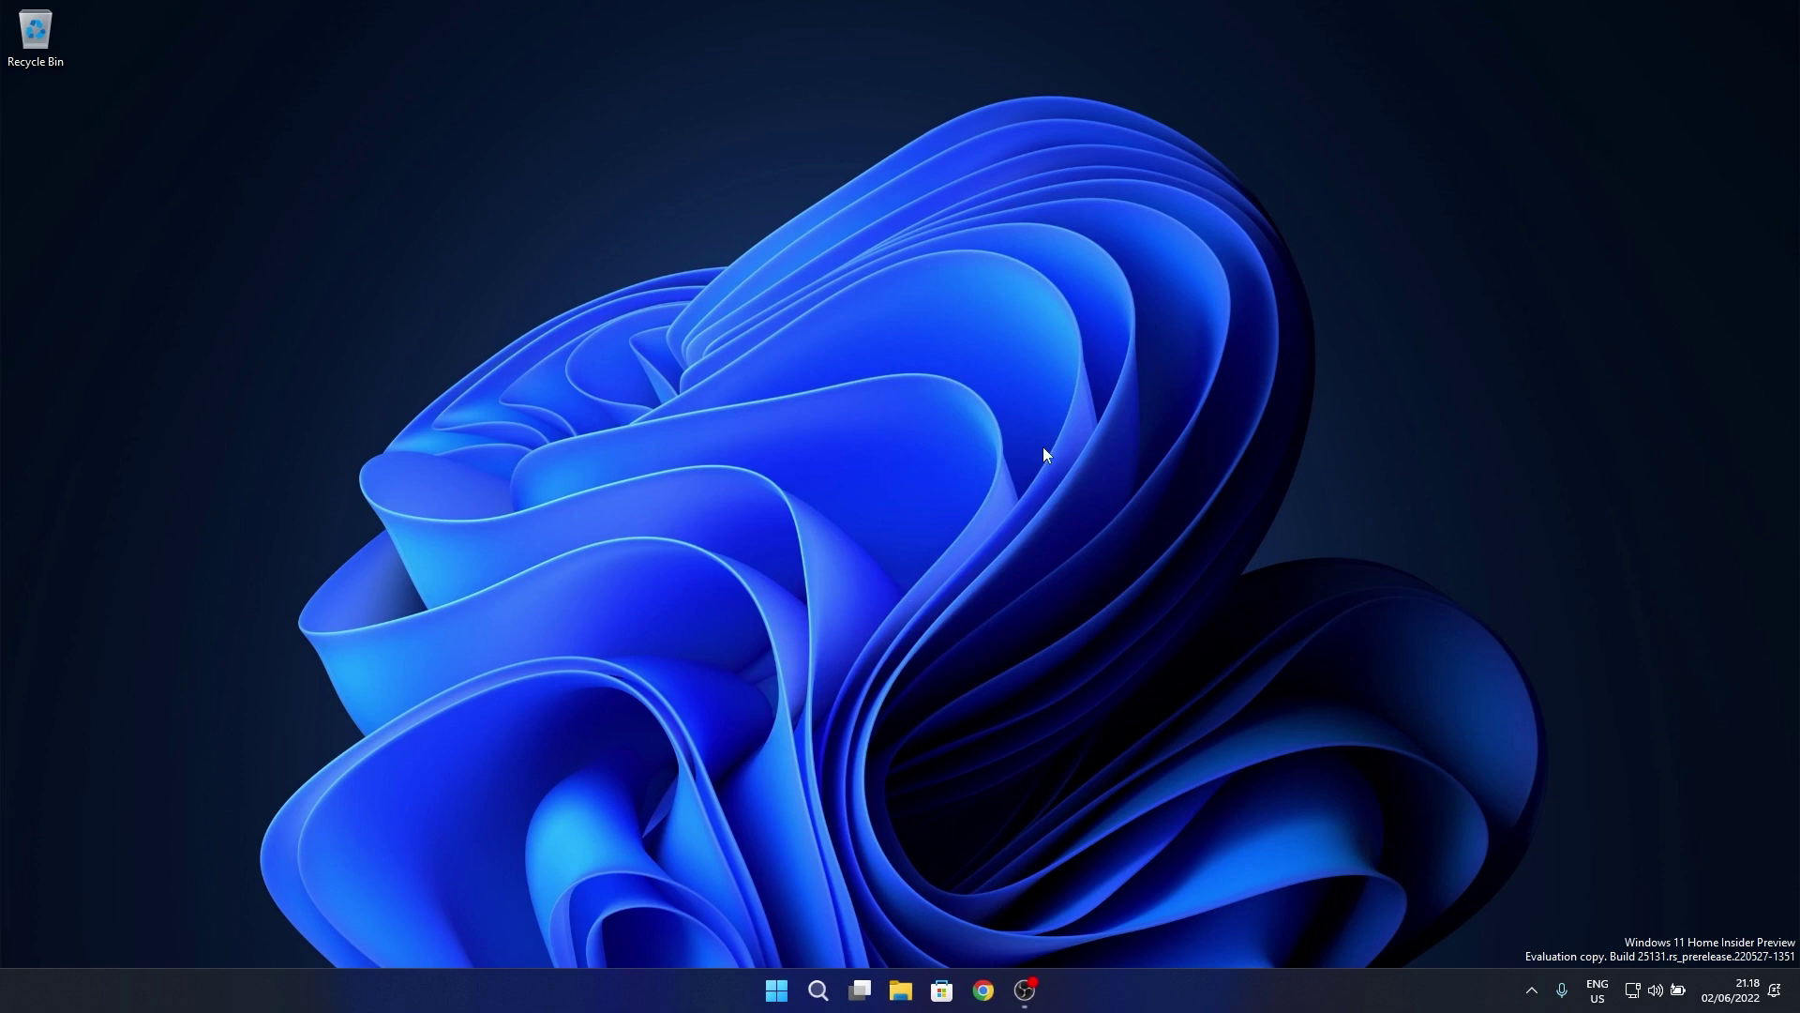
pyautogui.click(941, 990)
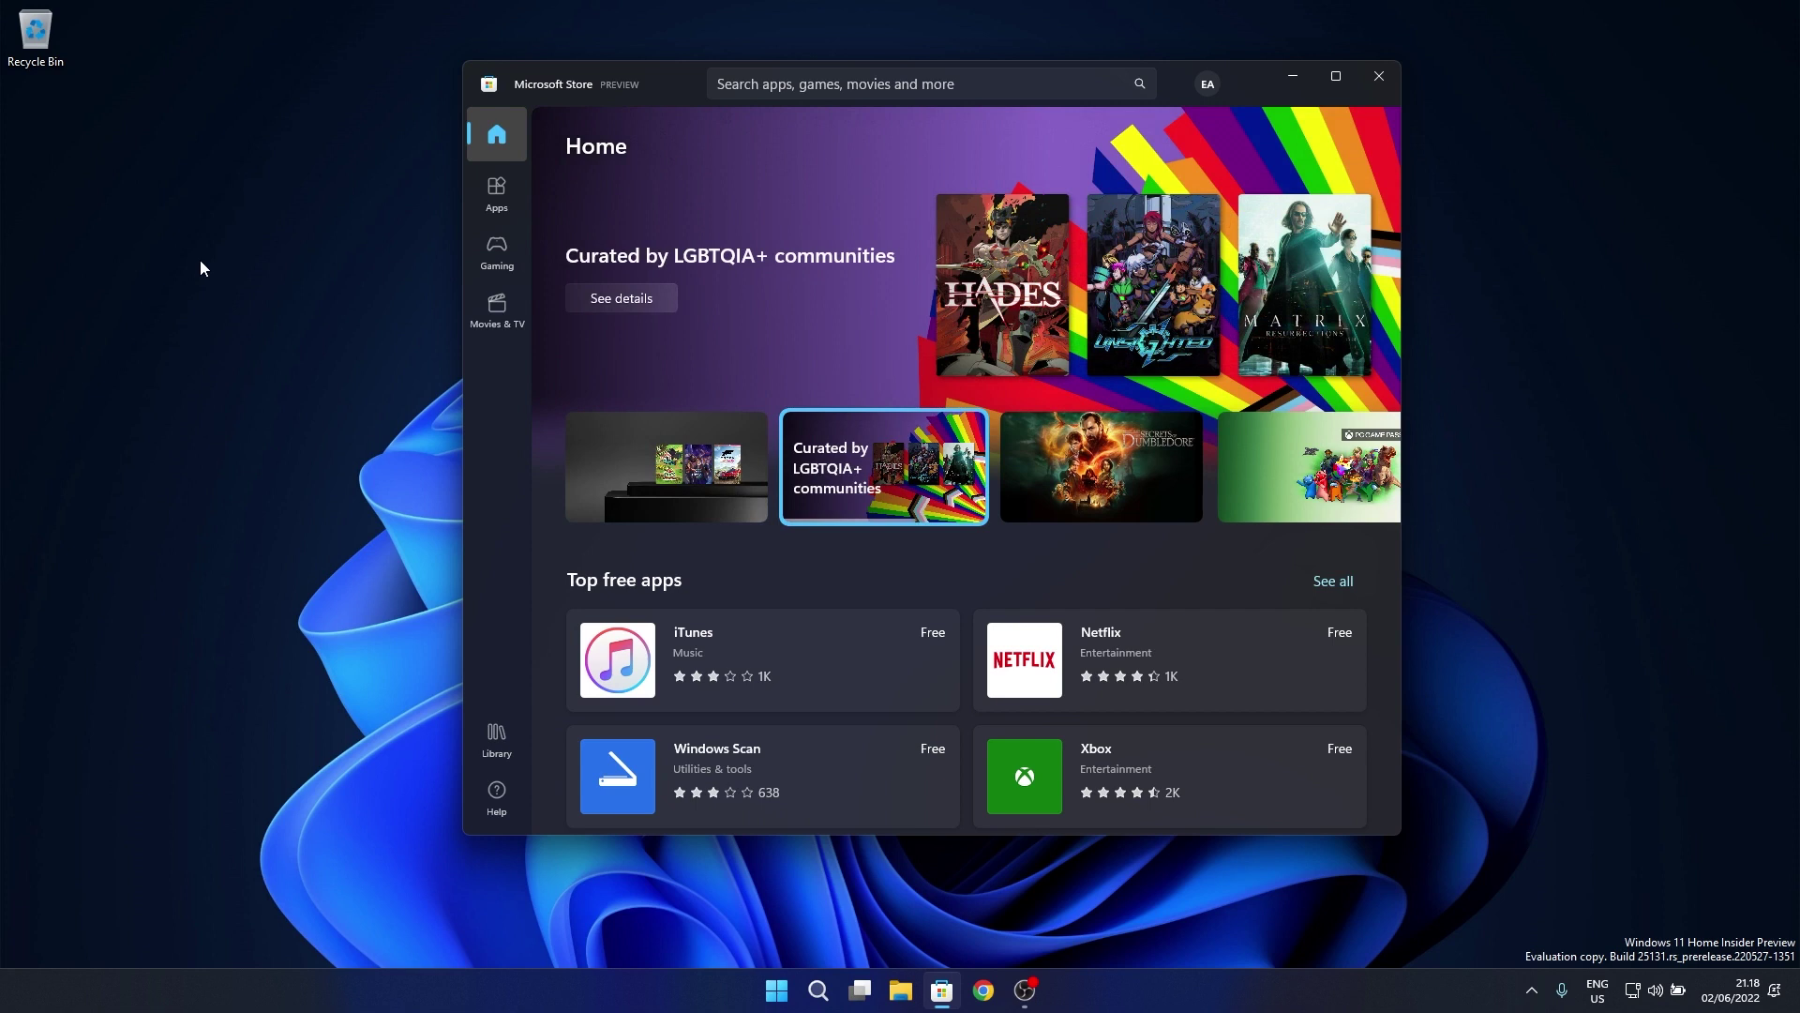
# Check for app updates in the Library, then view the Store version in App settings.
pyautogui.click(496, 736)
pyautogui.click(1290, 200)
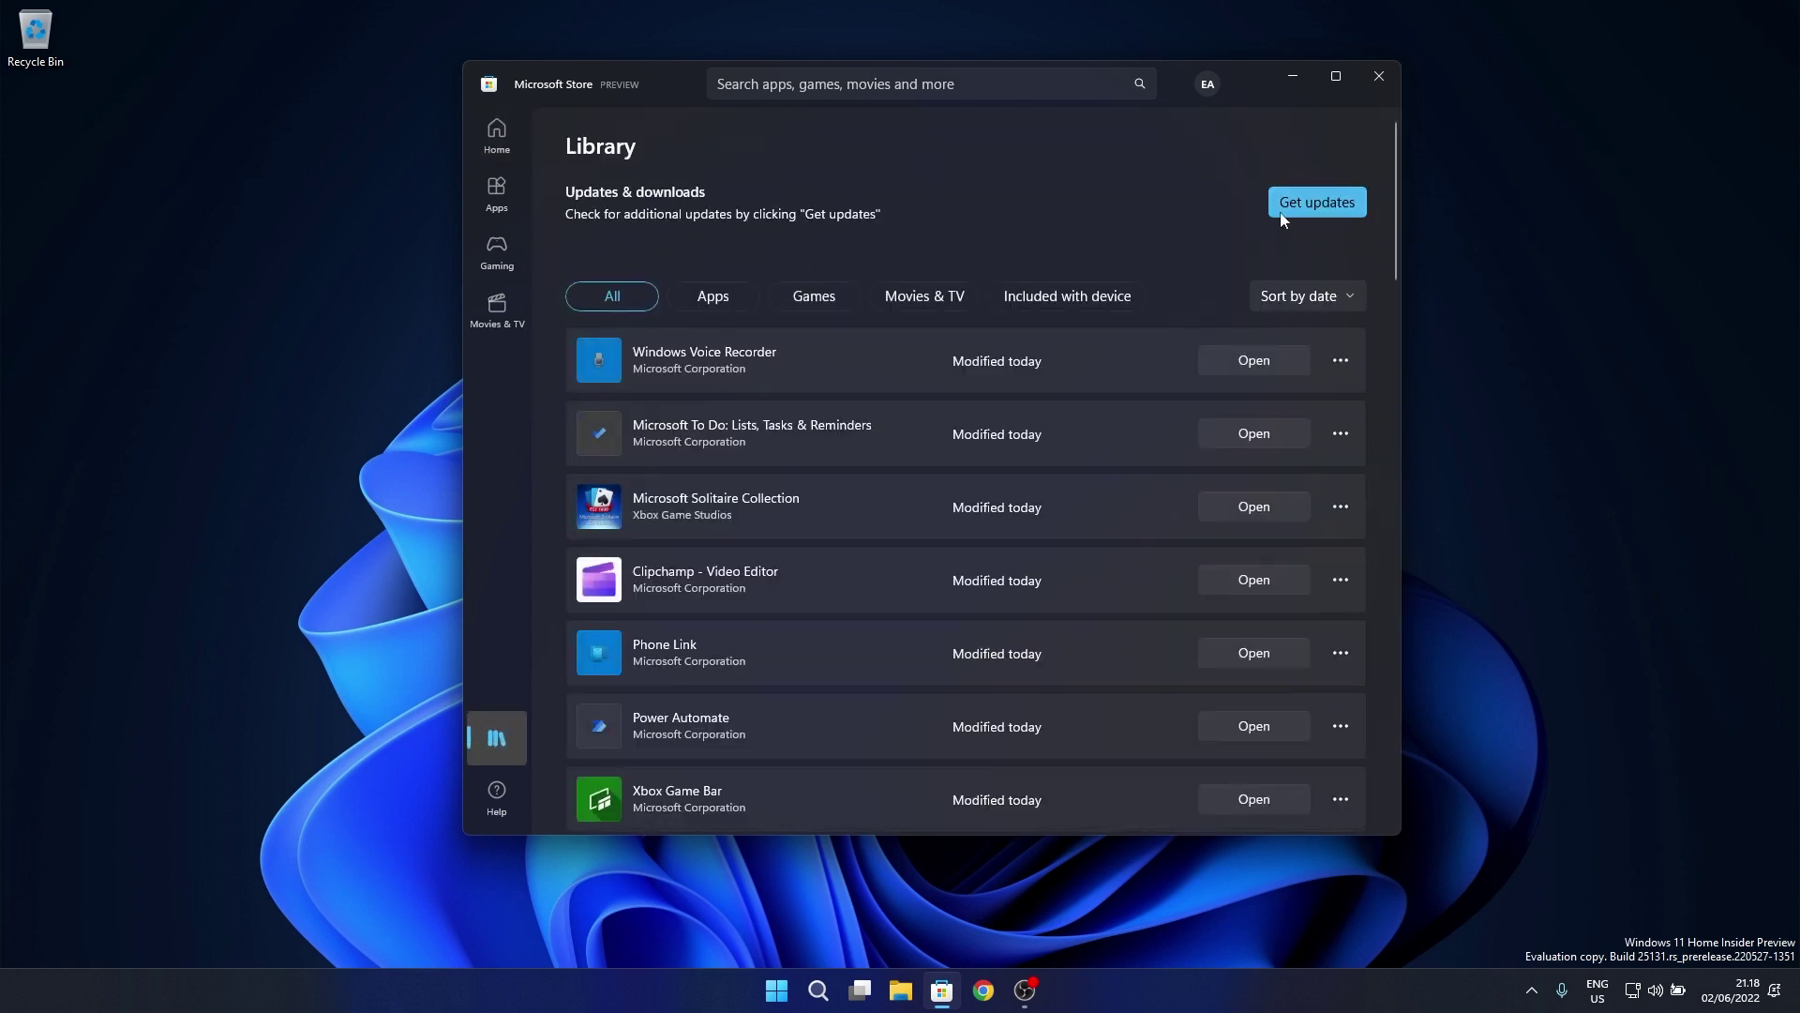
pyautogui.click(1209, 84)
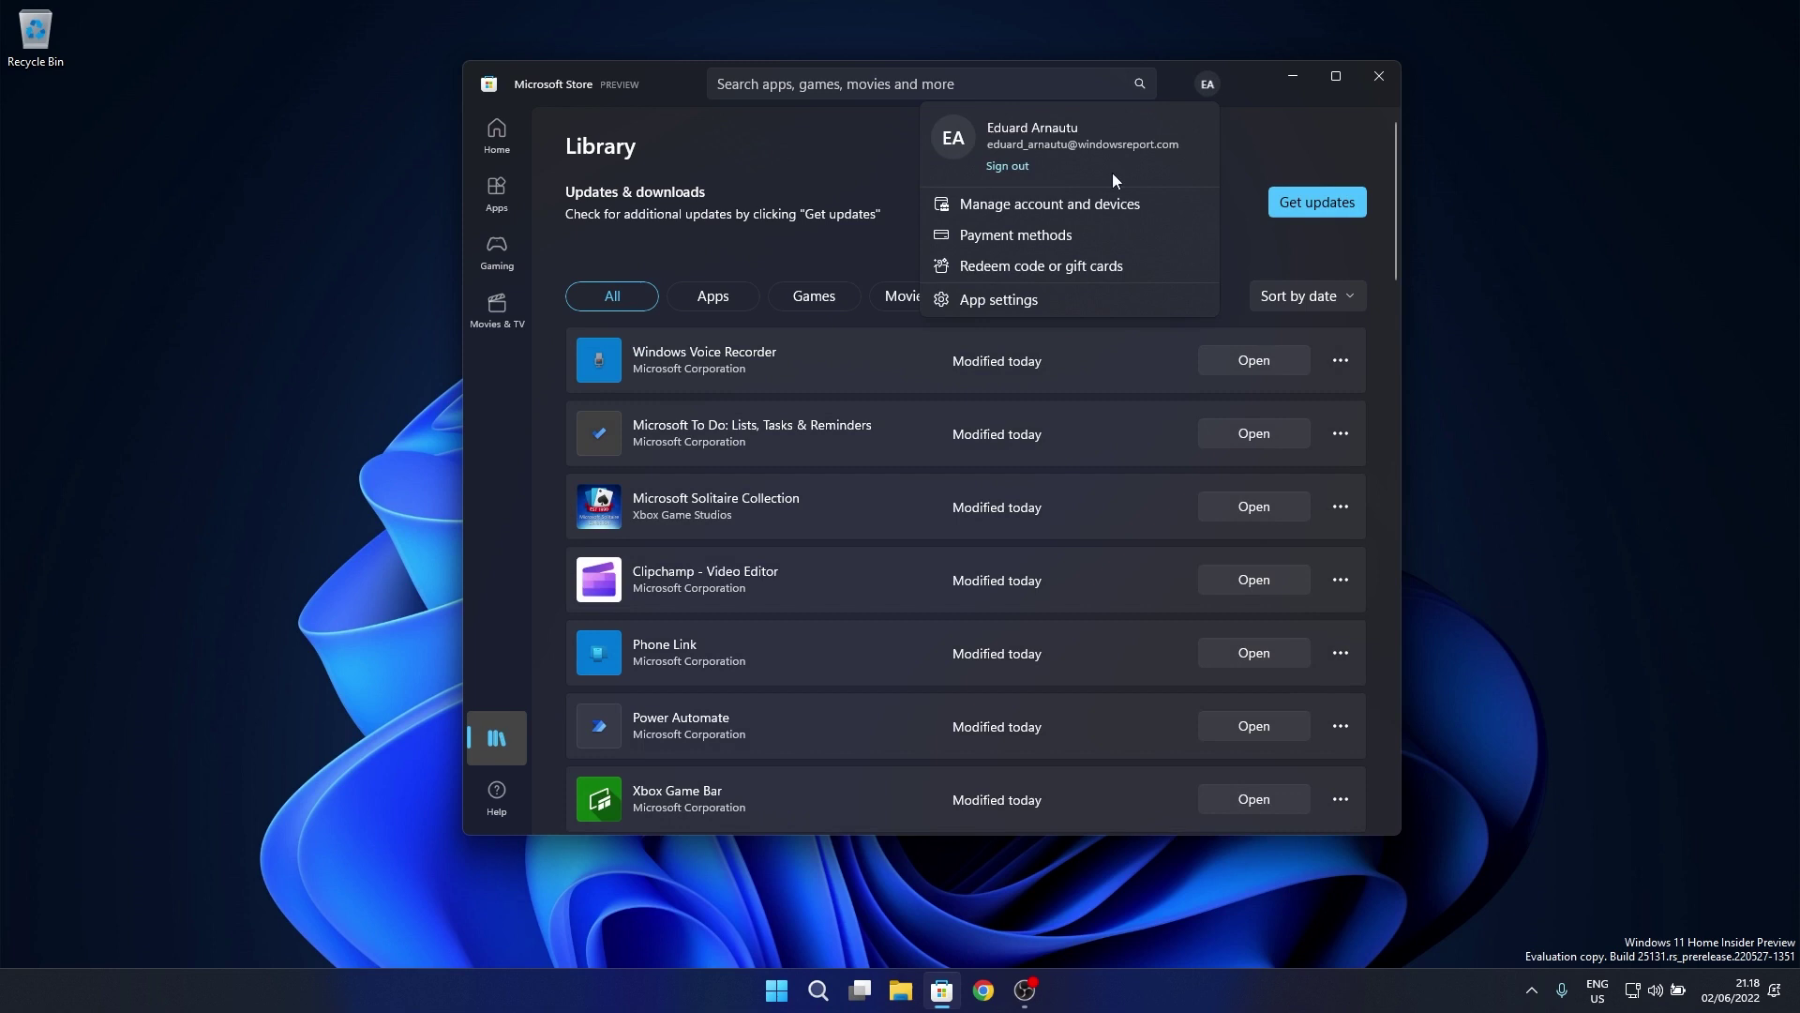
pyautogui.click(1013, 302)
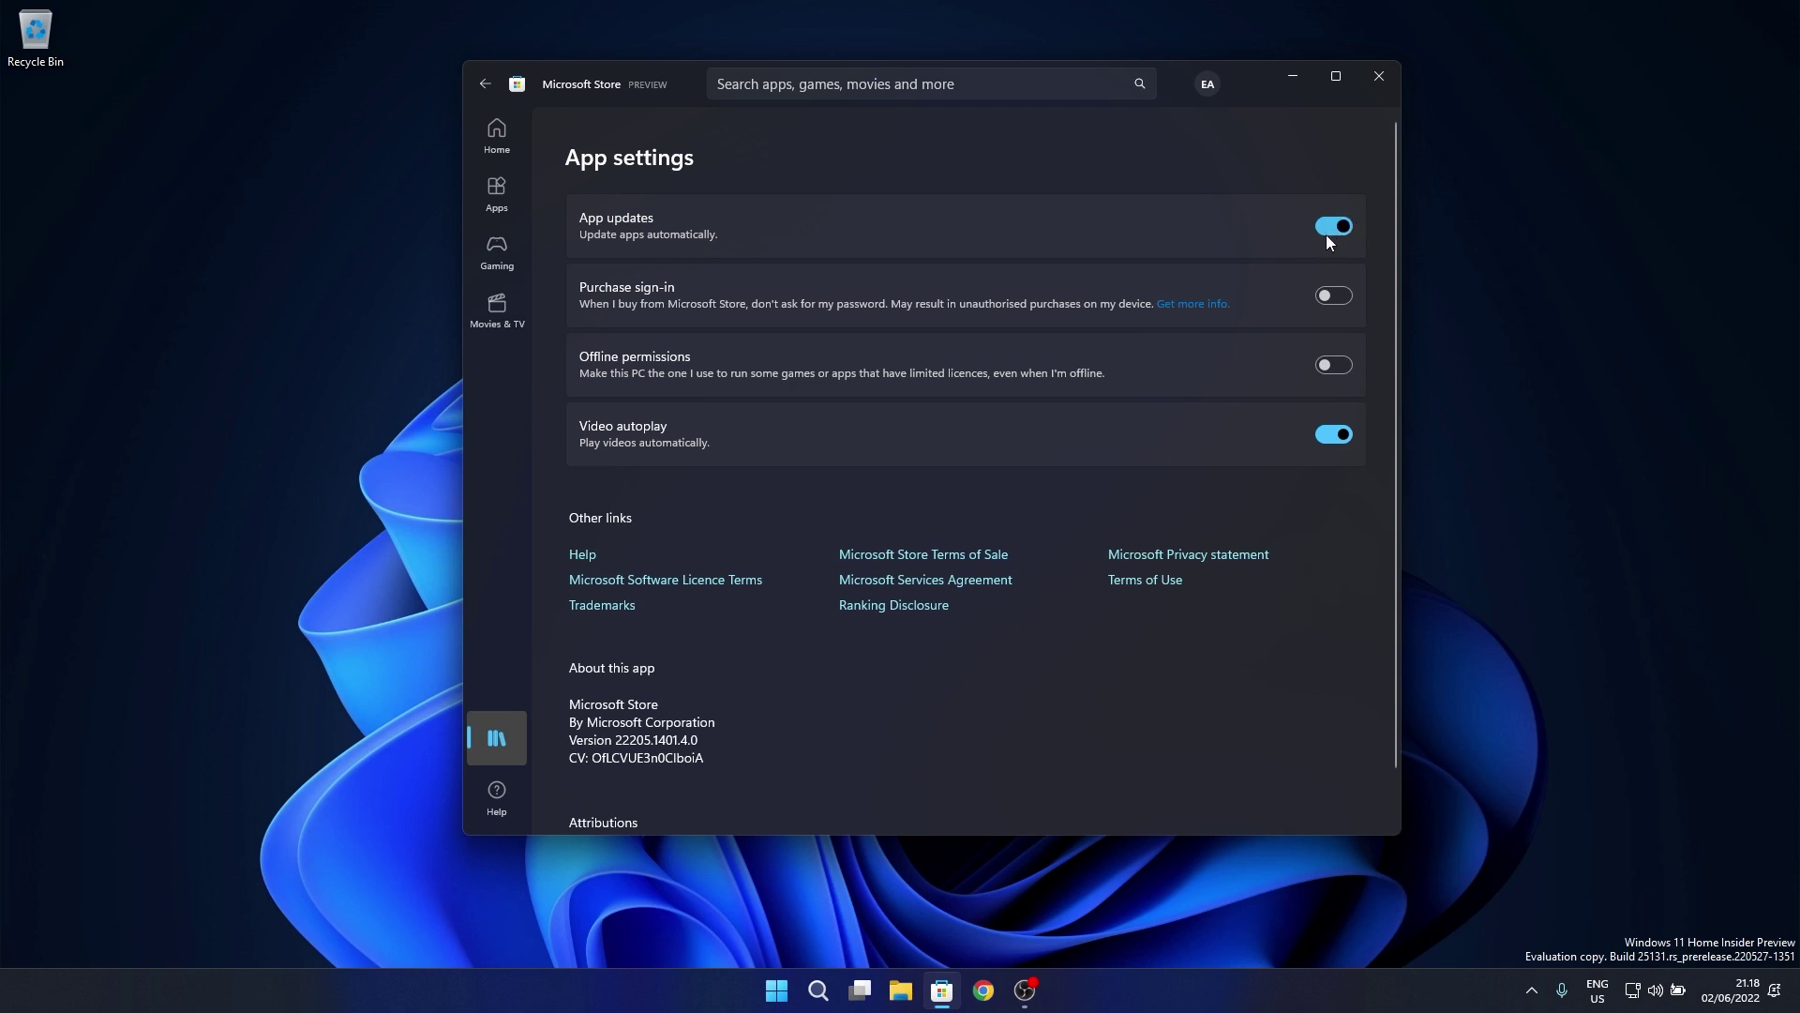
pyautogui.moveTo(614, 740); pyautogui.dragTo(733, 744)
pyautogui.click(734, 744)
# View the $24.99 purchase options for Fantastic Beasts: The Secrets of Dumbledore, then close the Store.
pyautogui.click(497, 309)
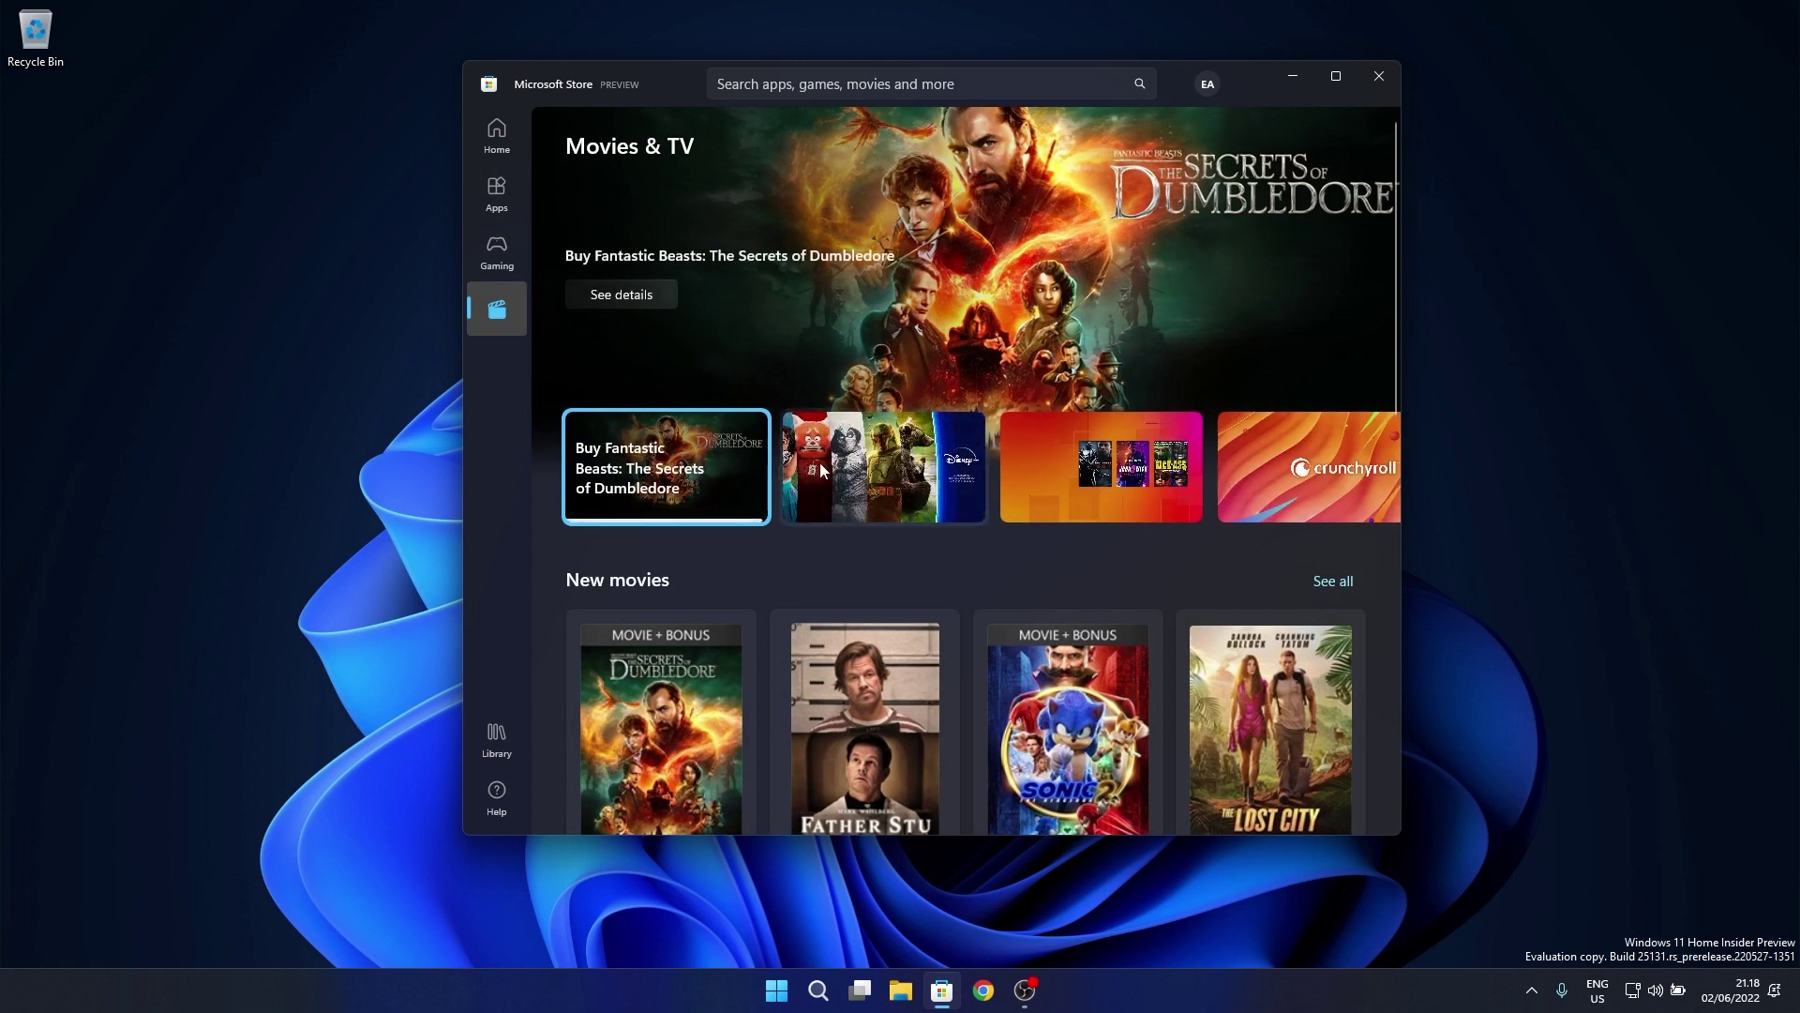
pyautogui.click(666, 718)
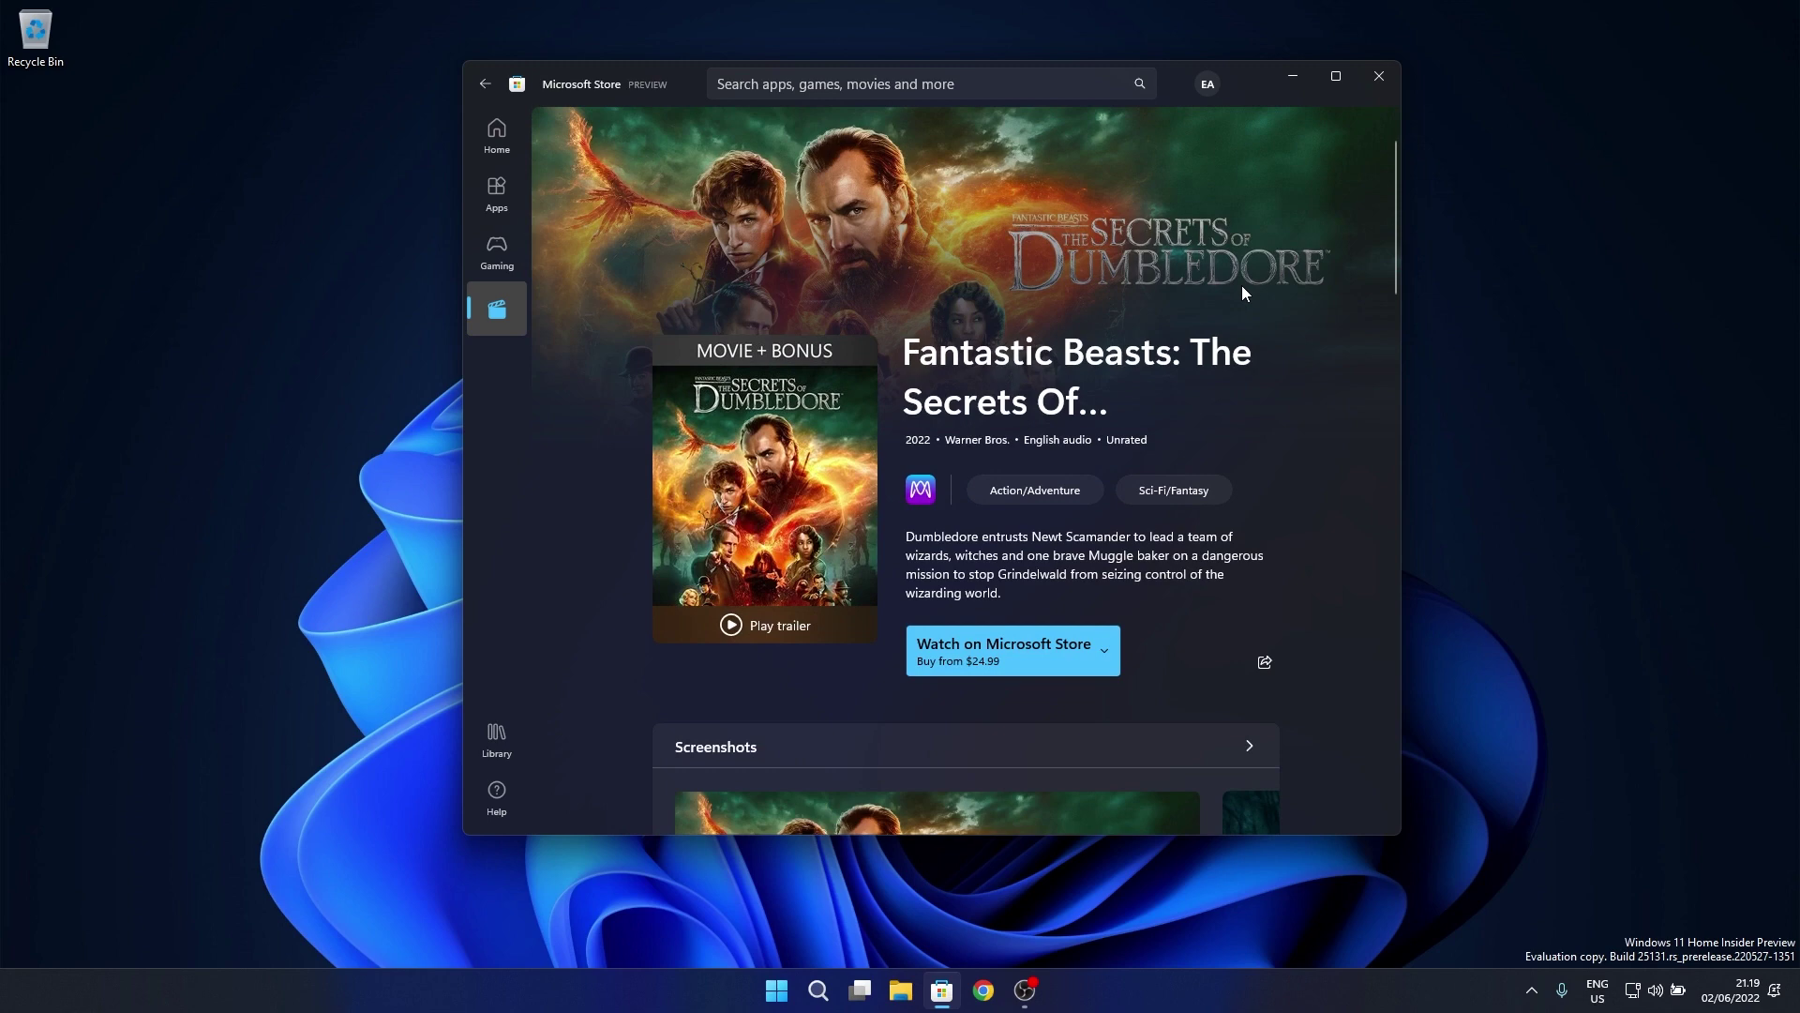
pyautogui.scroll(-3, 1073, 417)
pyautogui.click(1073, 413)
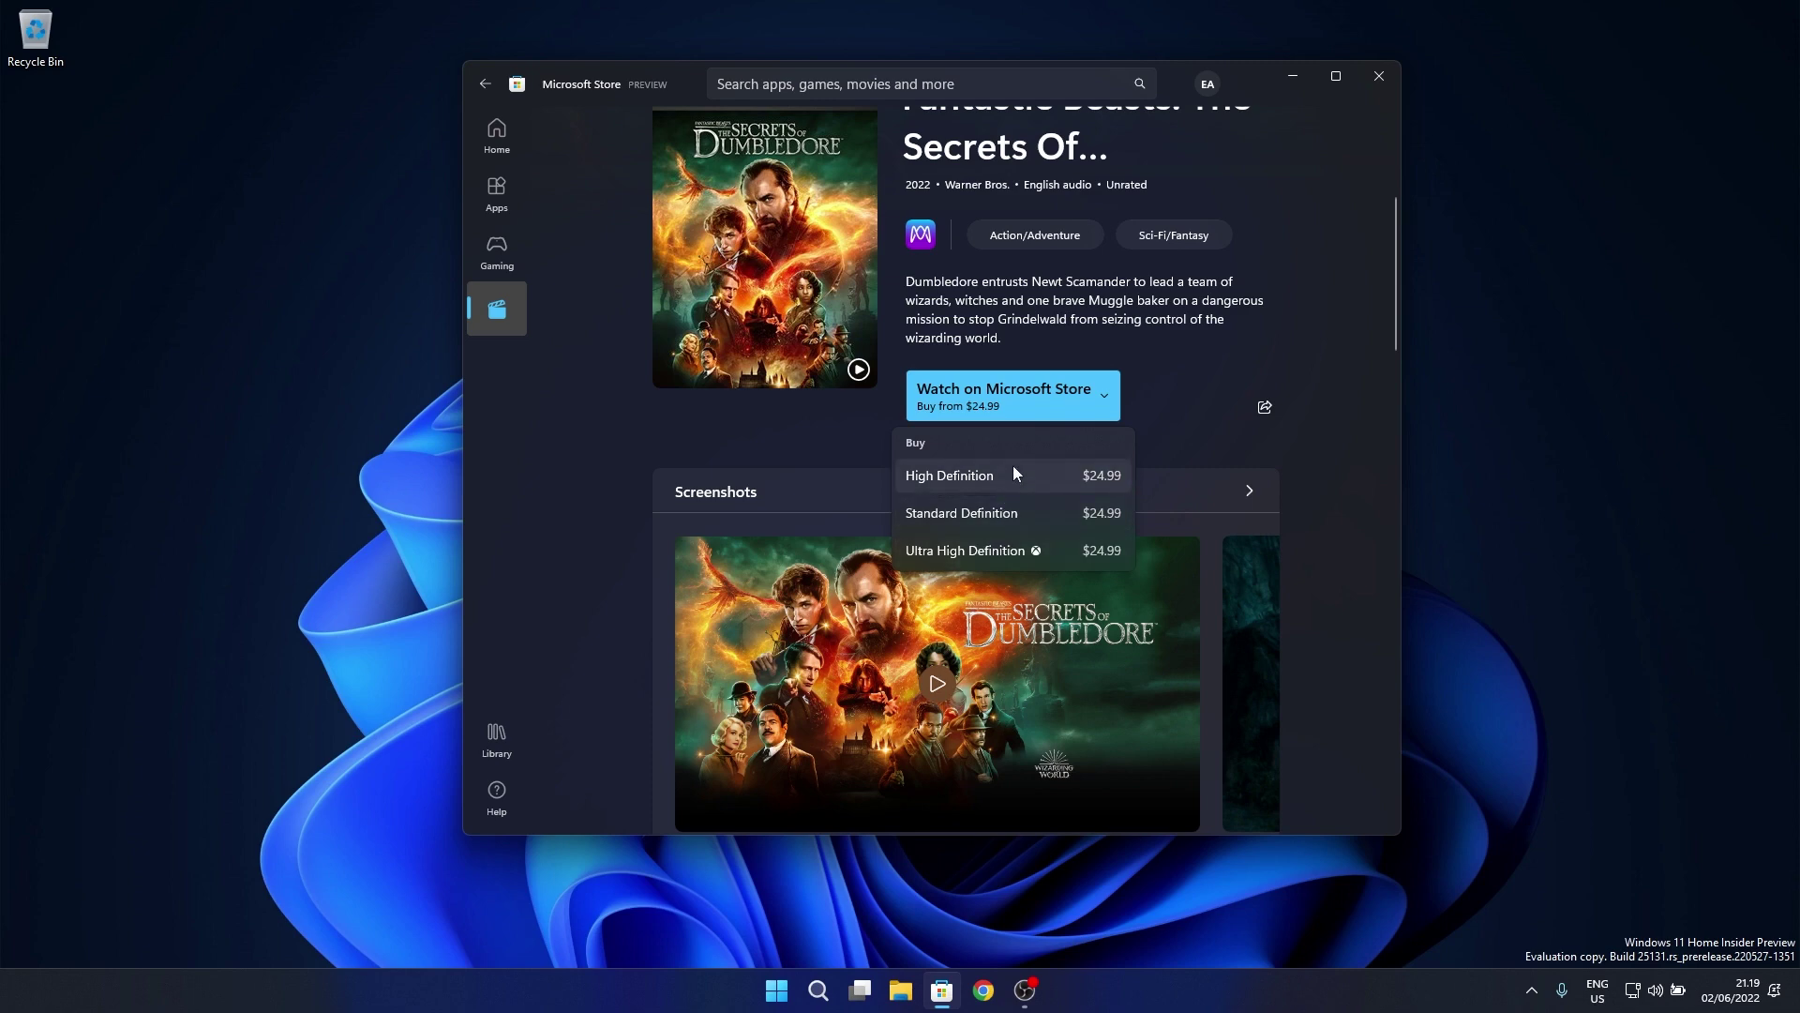
pyautogui.click(1342, 292)
pyautogui.scroll(3, 1326, 308)
pyautogui.hotkey('alt', 'F4')
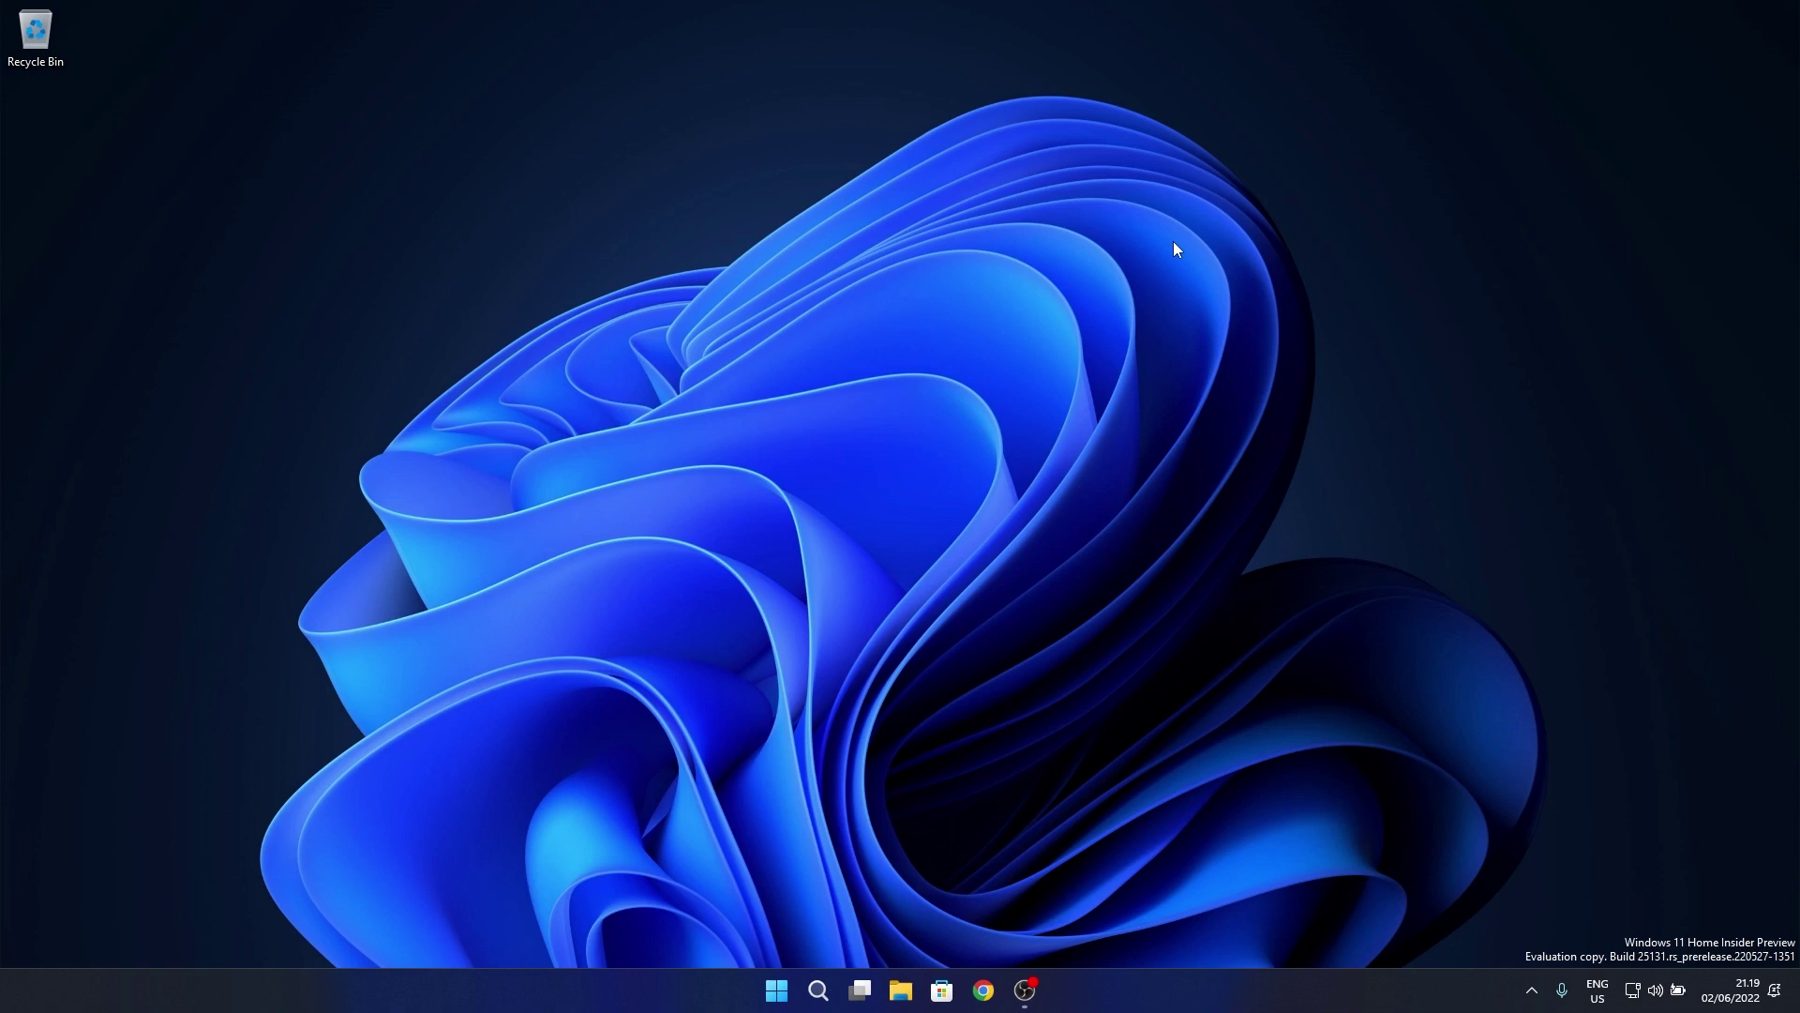
# Open Settings on the Windows Update page to confirm 'You're up to date'.
pyautogui.press('super+i')
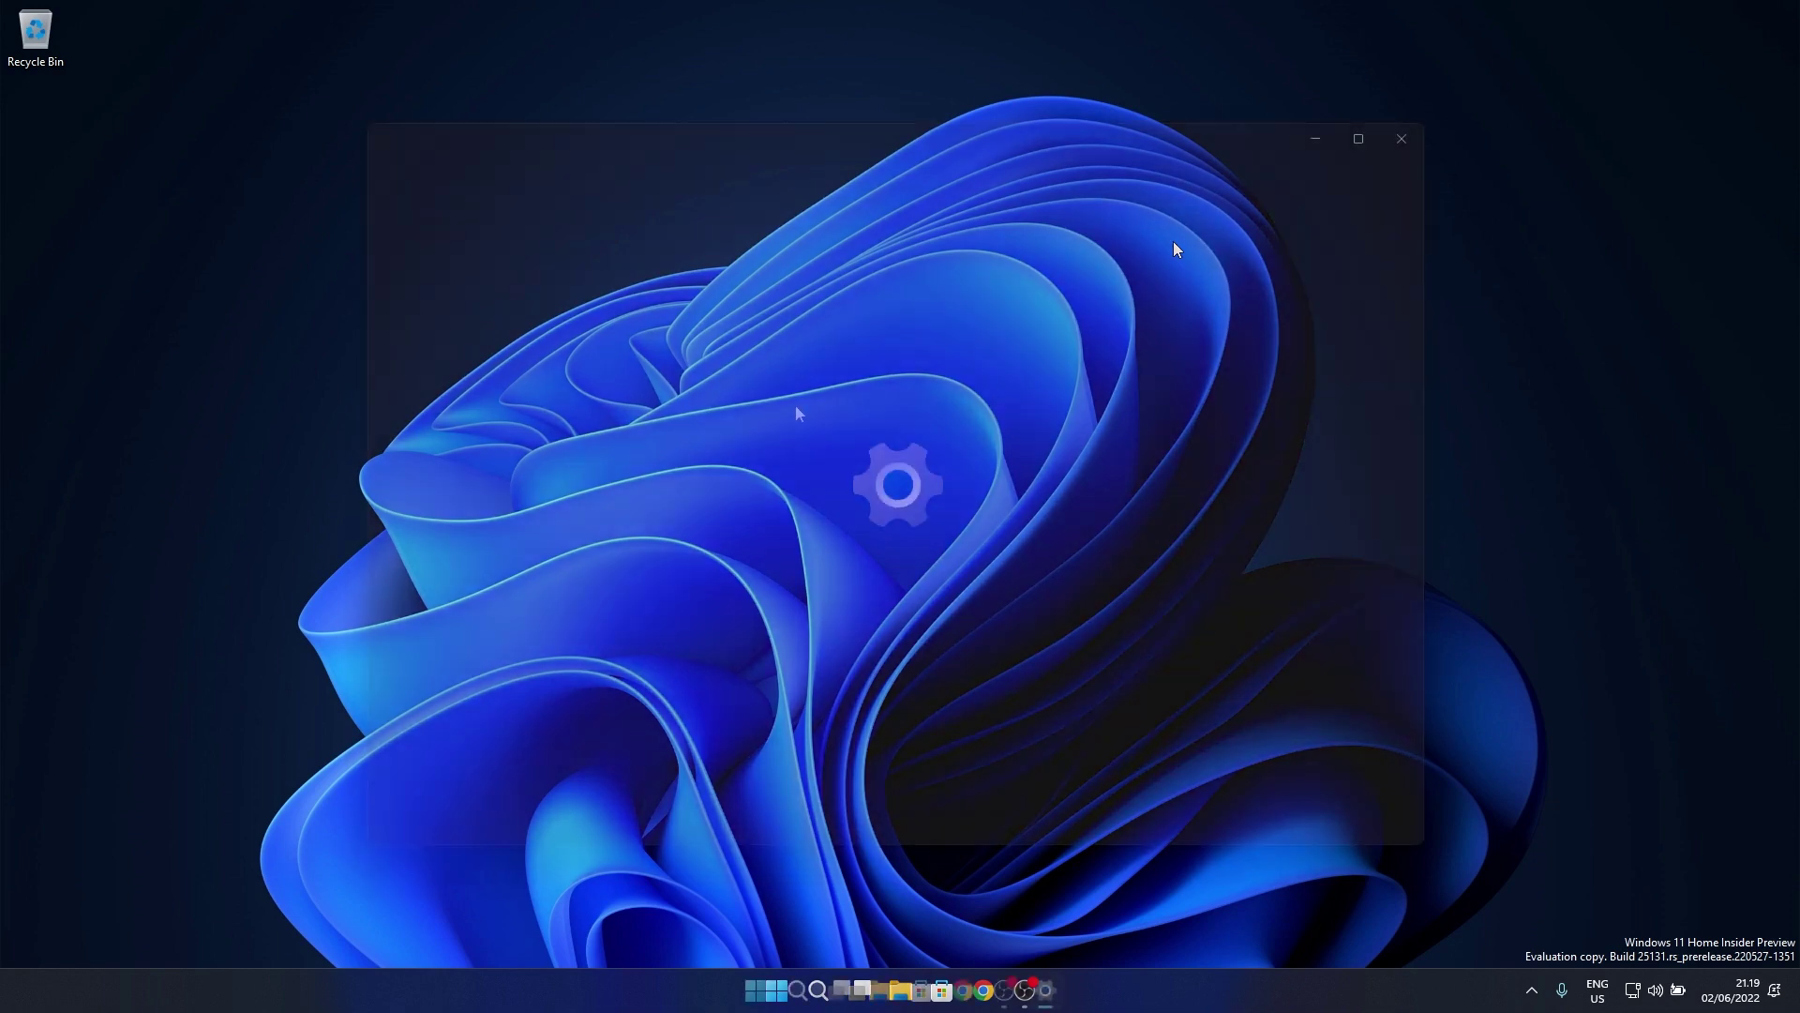
pyautogui.click(486, 698)
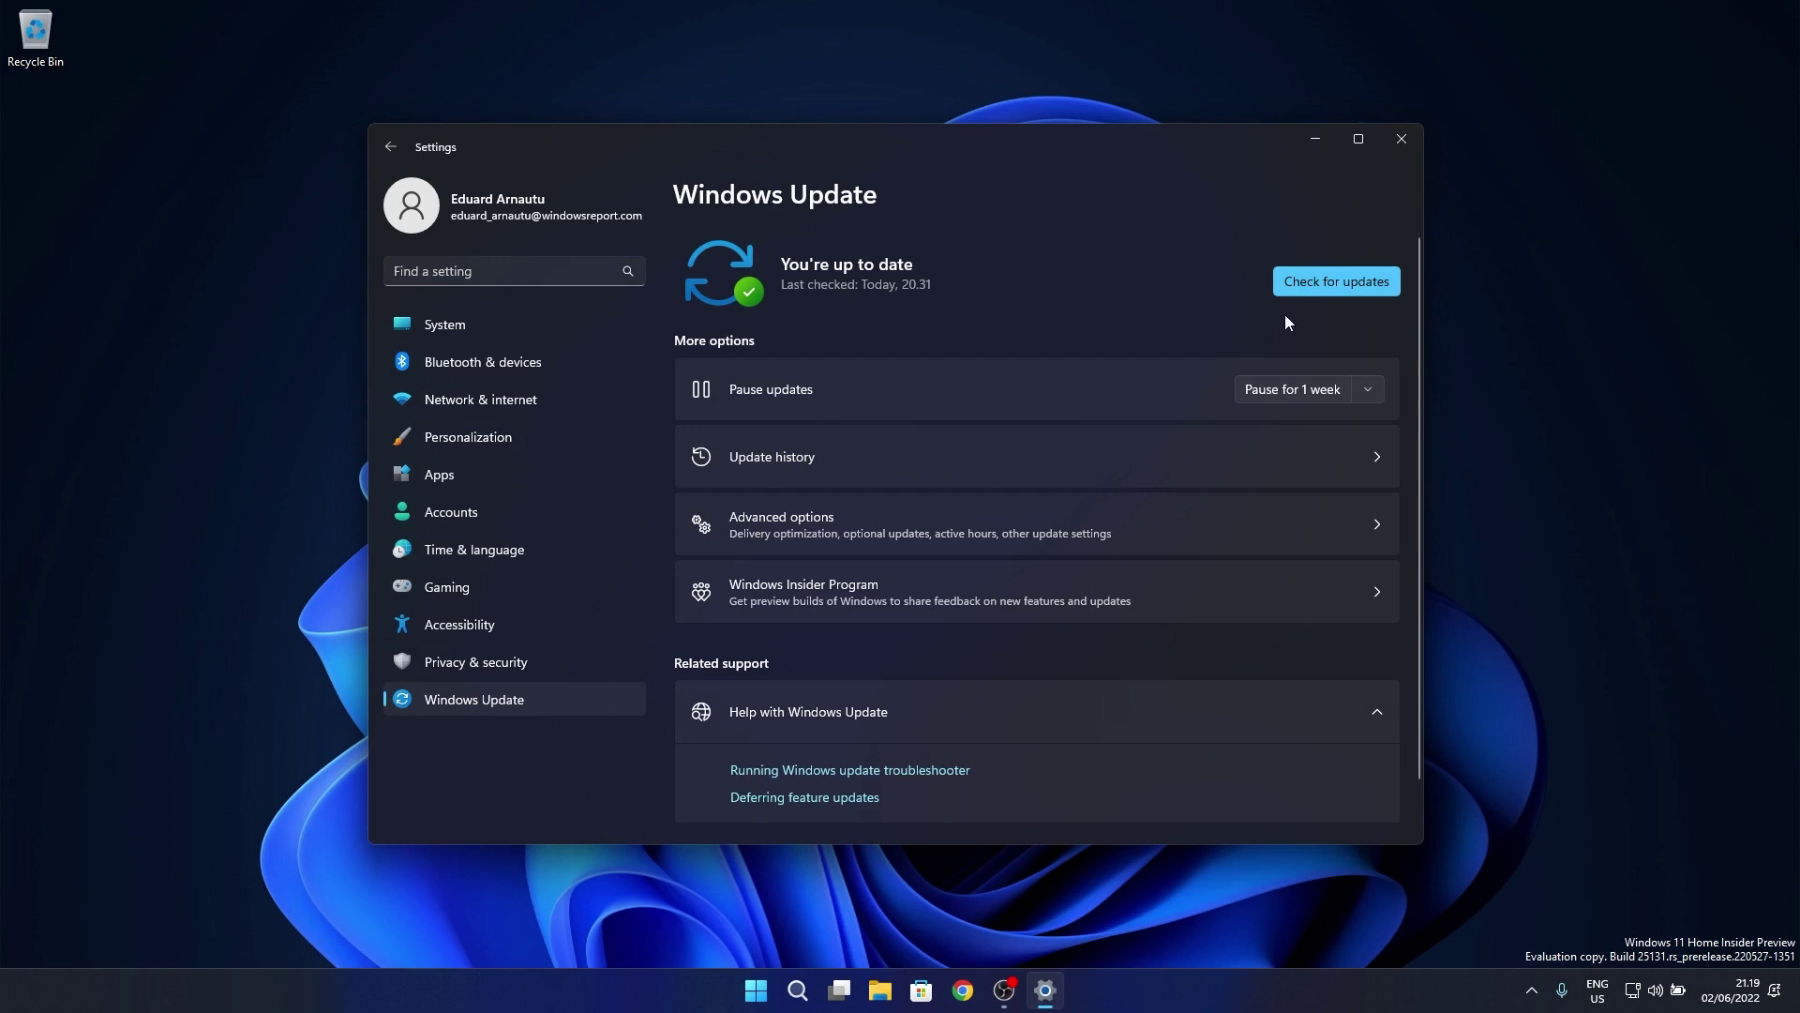
# Reopen Settings, scroll through the Accounts page's account settings list, then close it.
pyautogui.hotkey('alt', 'F4')
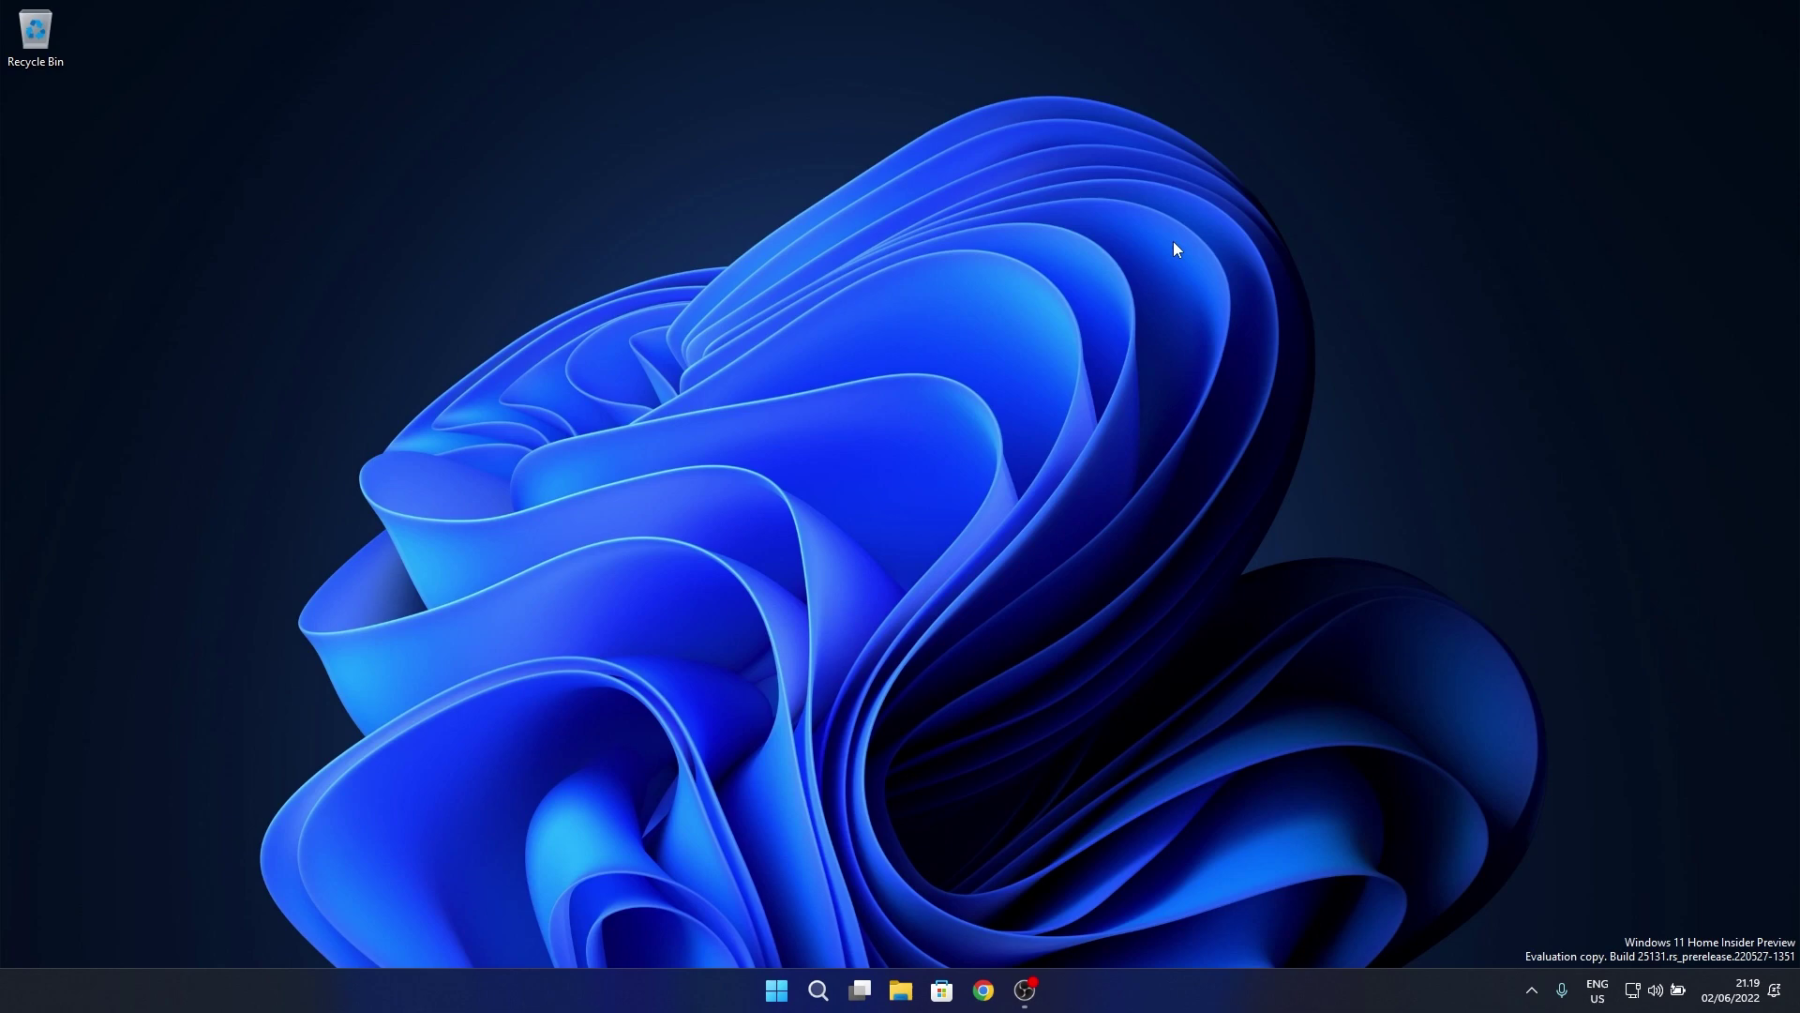
pyautogui.press('super+i')
pyautogui.scroll(-3, 1043, 595)
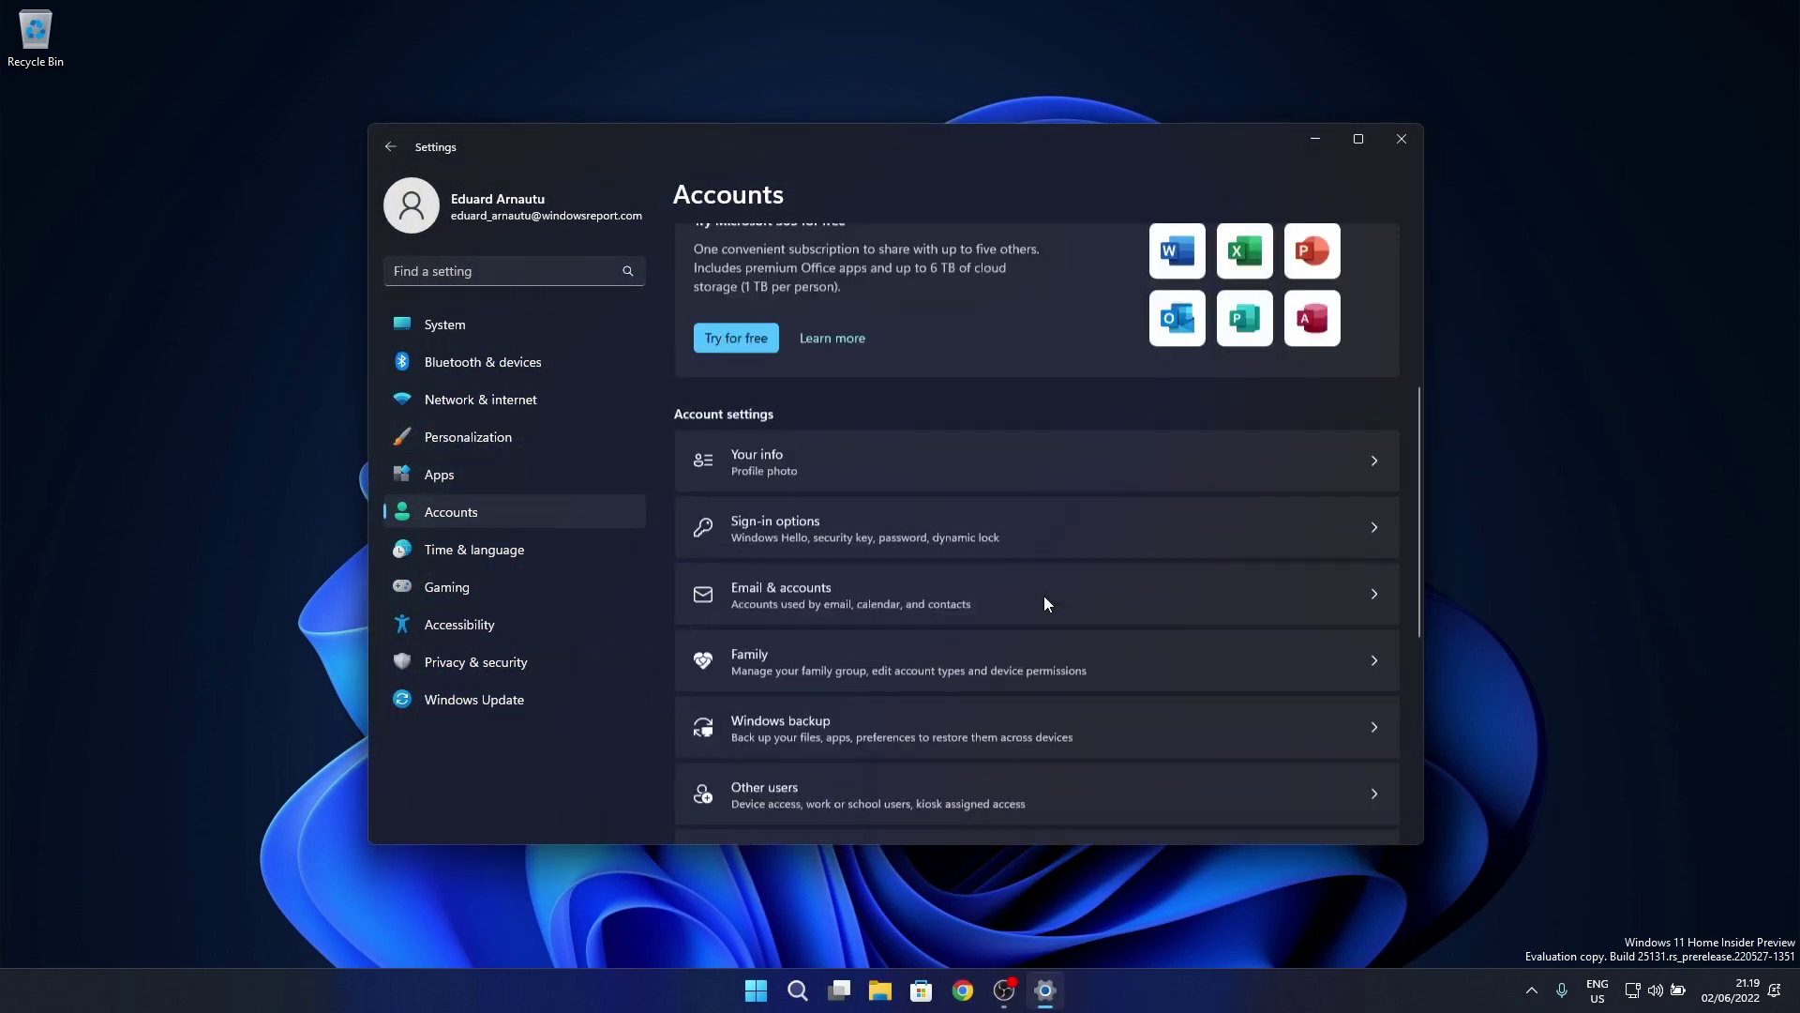
pyautogui.scroll(-3, 1044, 603)
pyautogui.scroll(4, 1032, 587)
pyautogui.scroll(-2, 1022, 582)
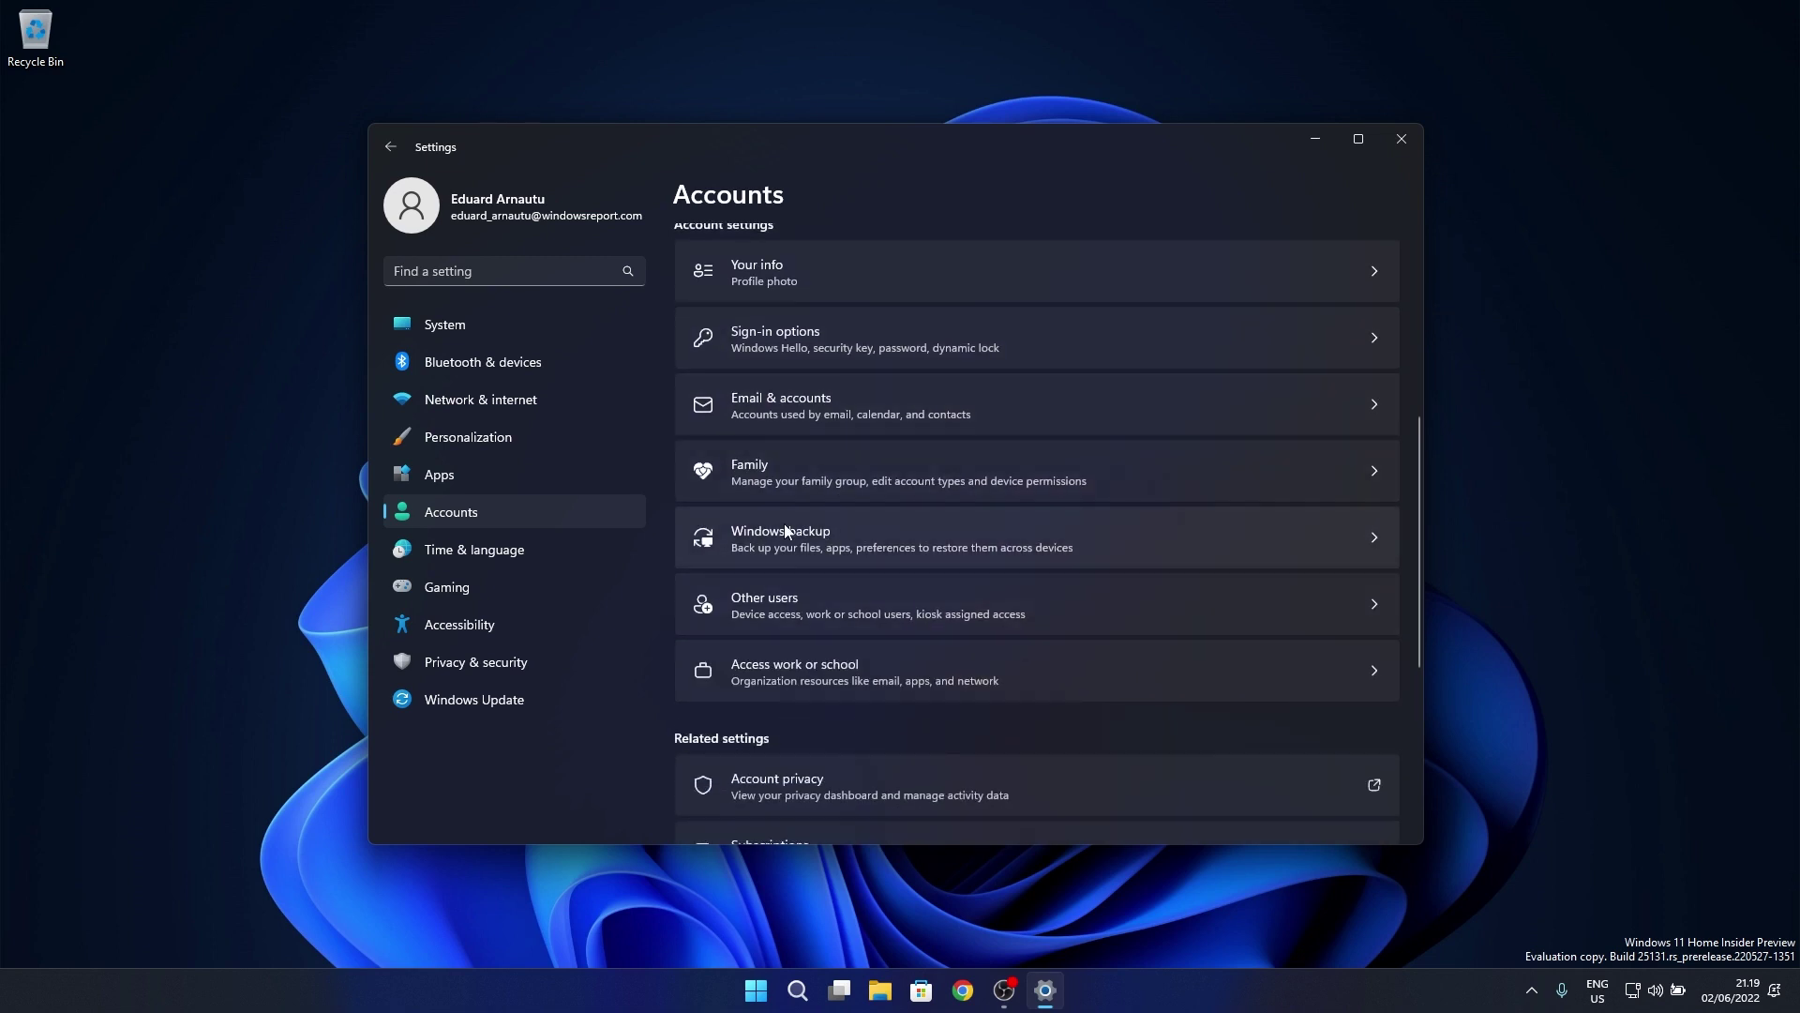
pyautogui.scroll(5, 840, 515)
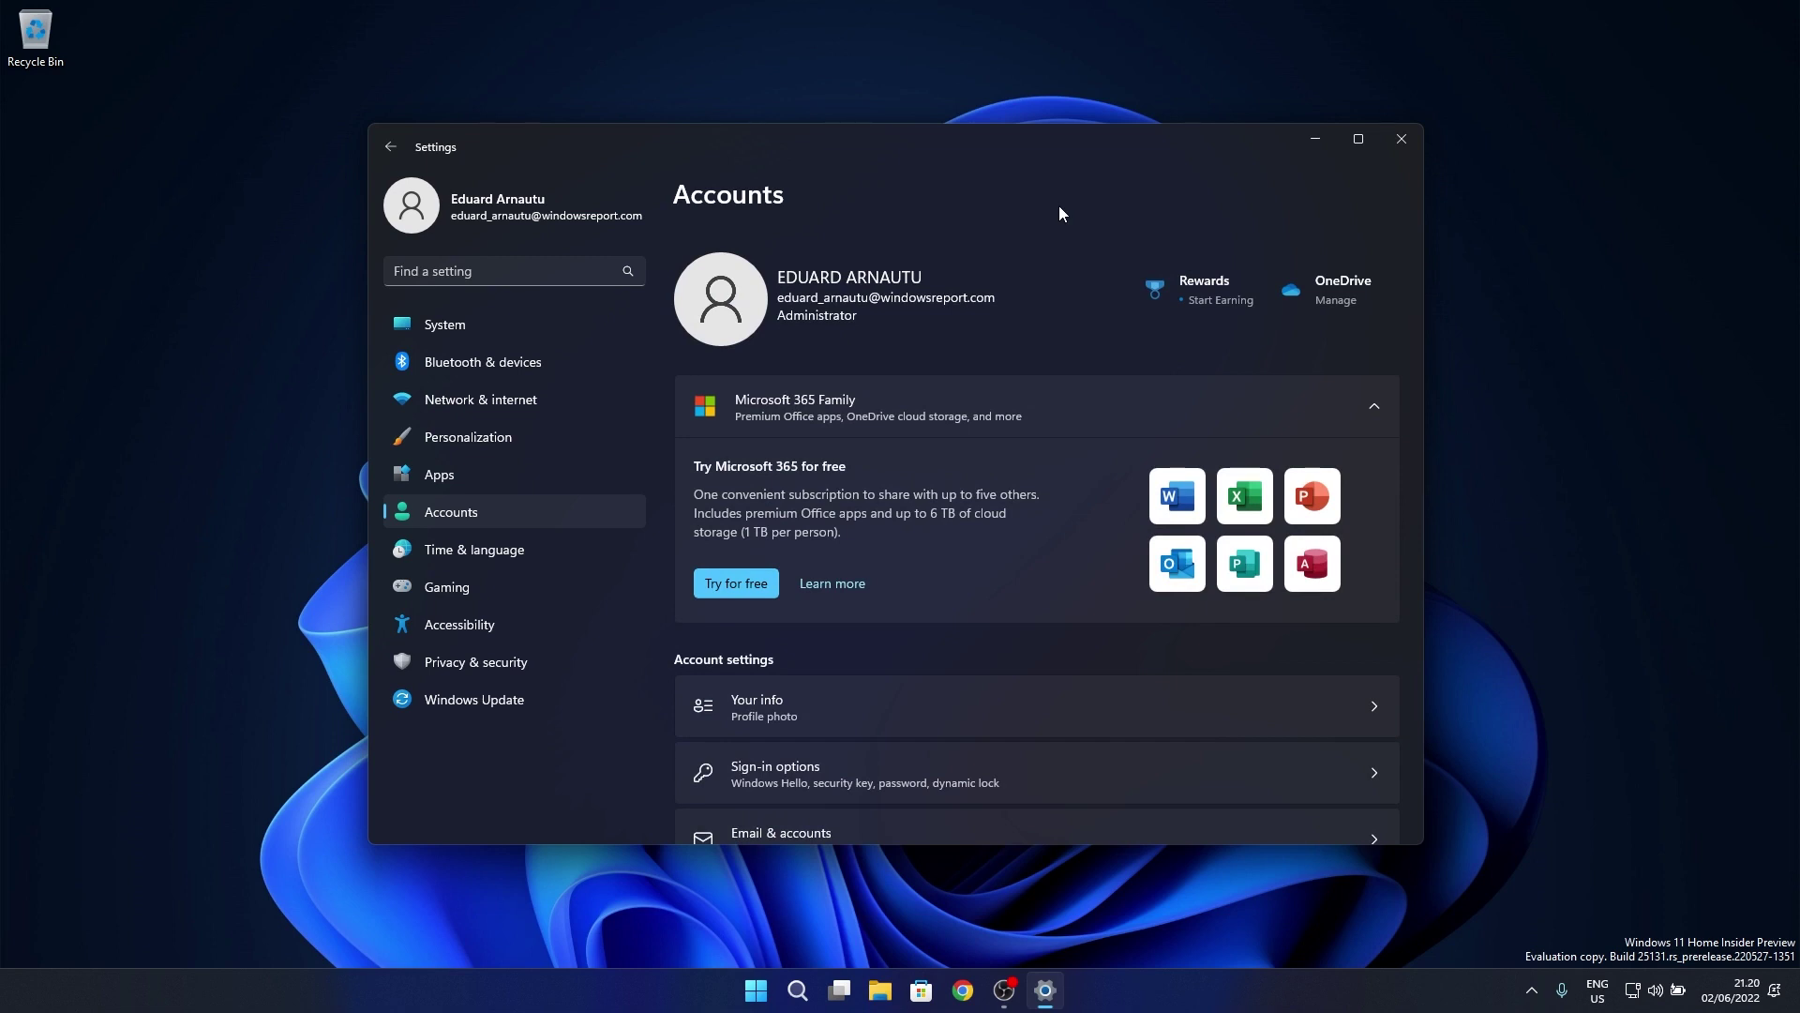
pyautogui.scroll(-5, 1061, 340)
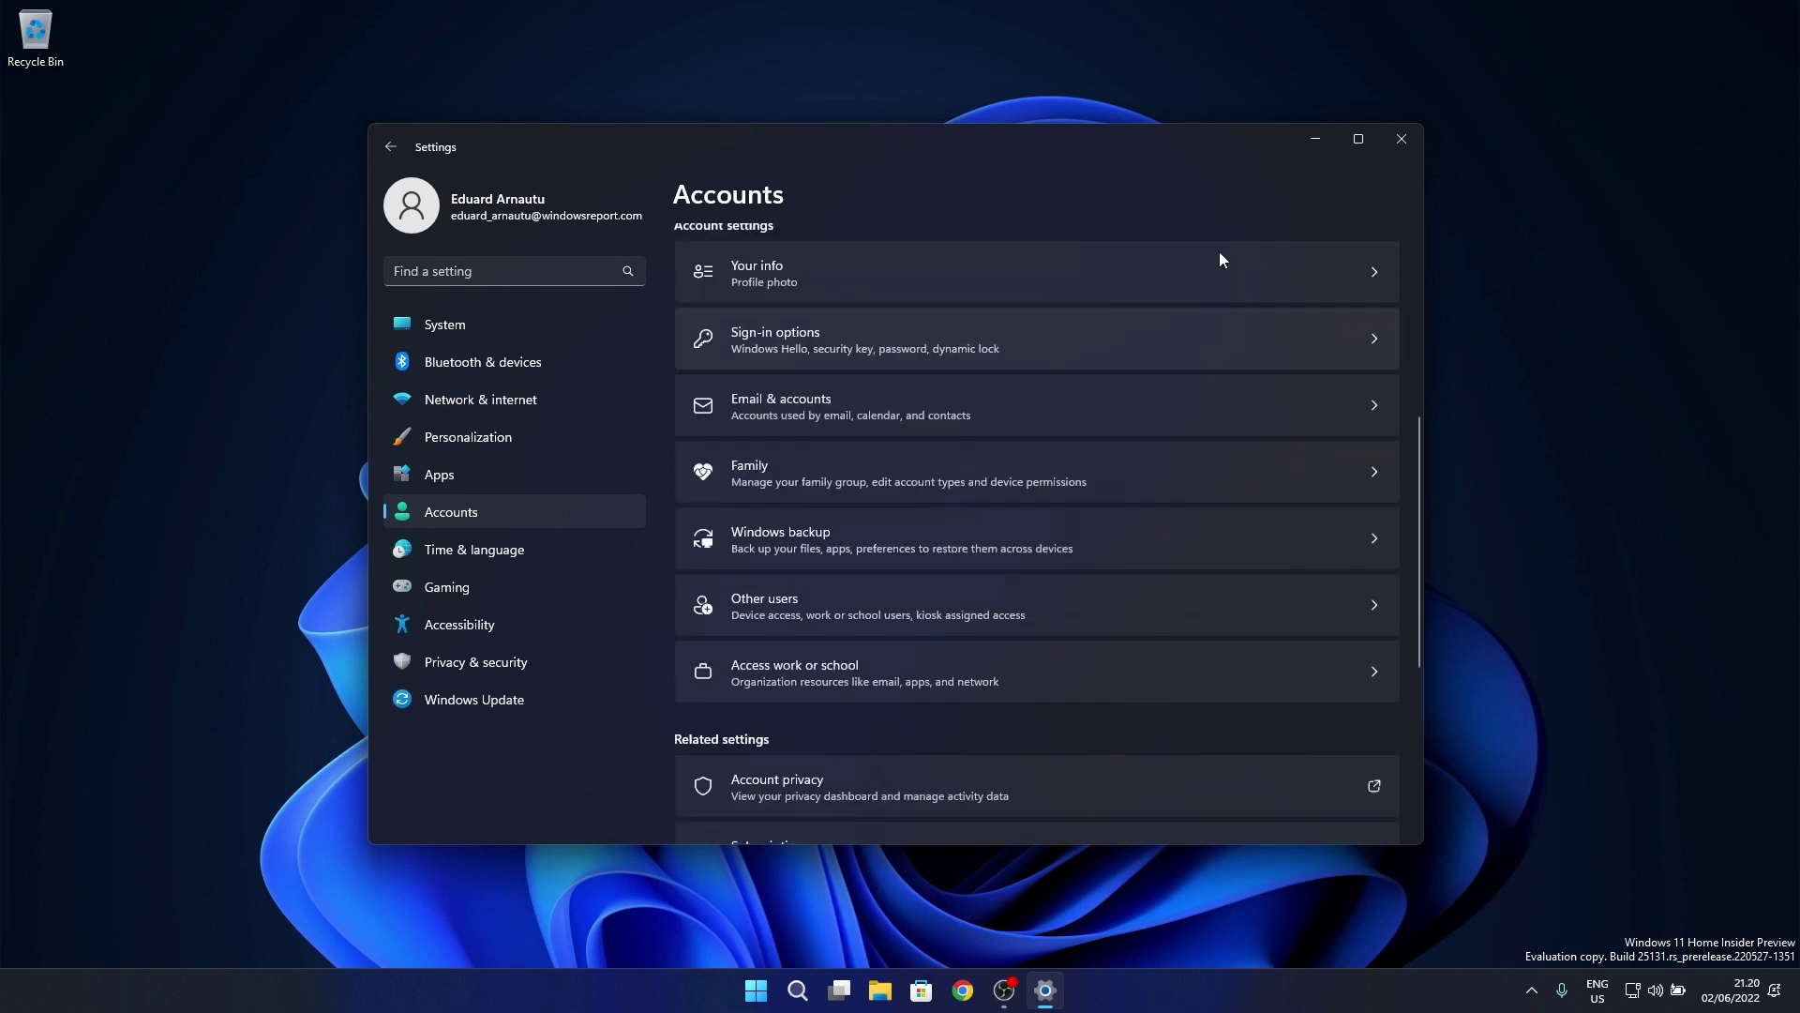
pyautogui.click(1402, 139)
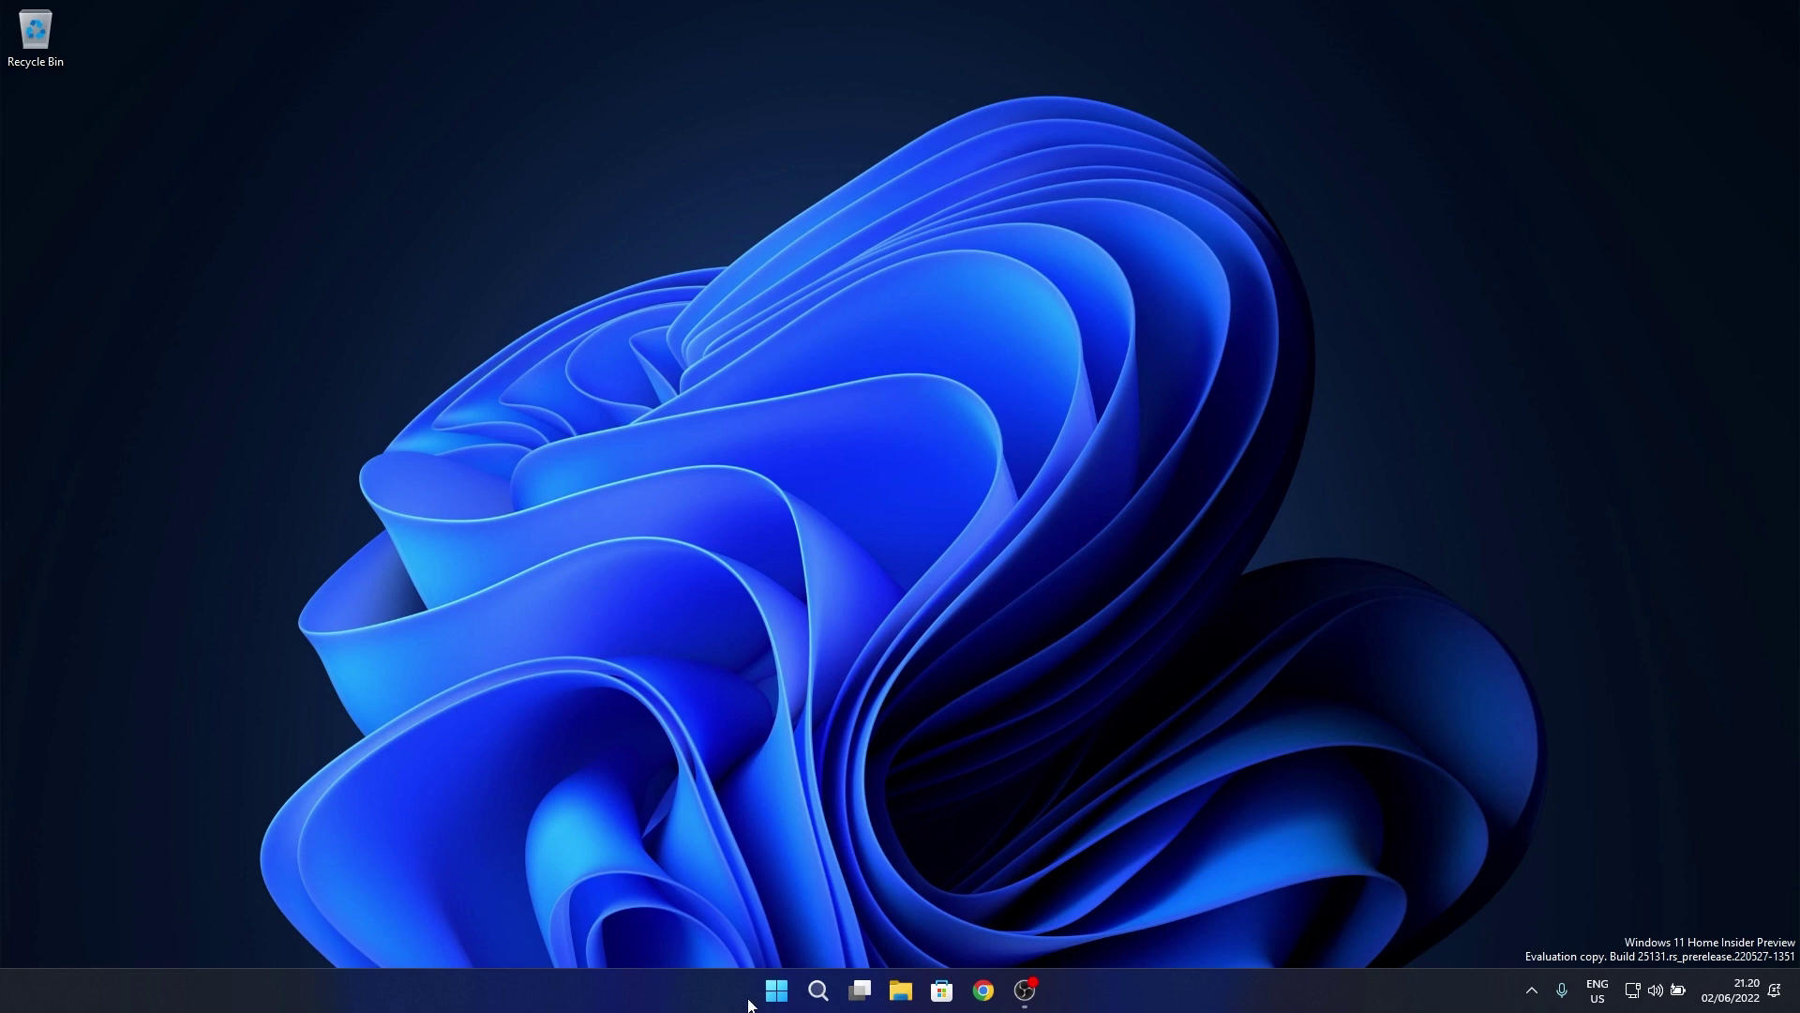
# Search from Start for 'obs' and bring up the context menu of the OBS Studio (64bit) best match.
pyautogui.click(771, 992)
pyautogui.write('%appdata%')
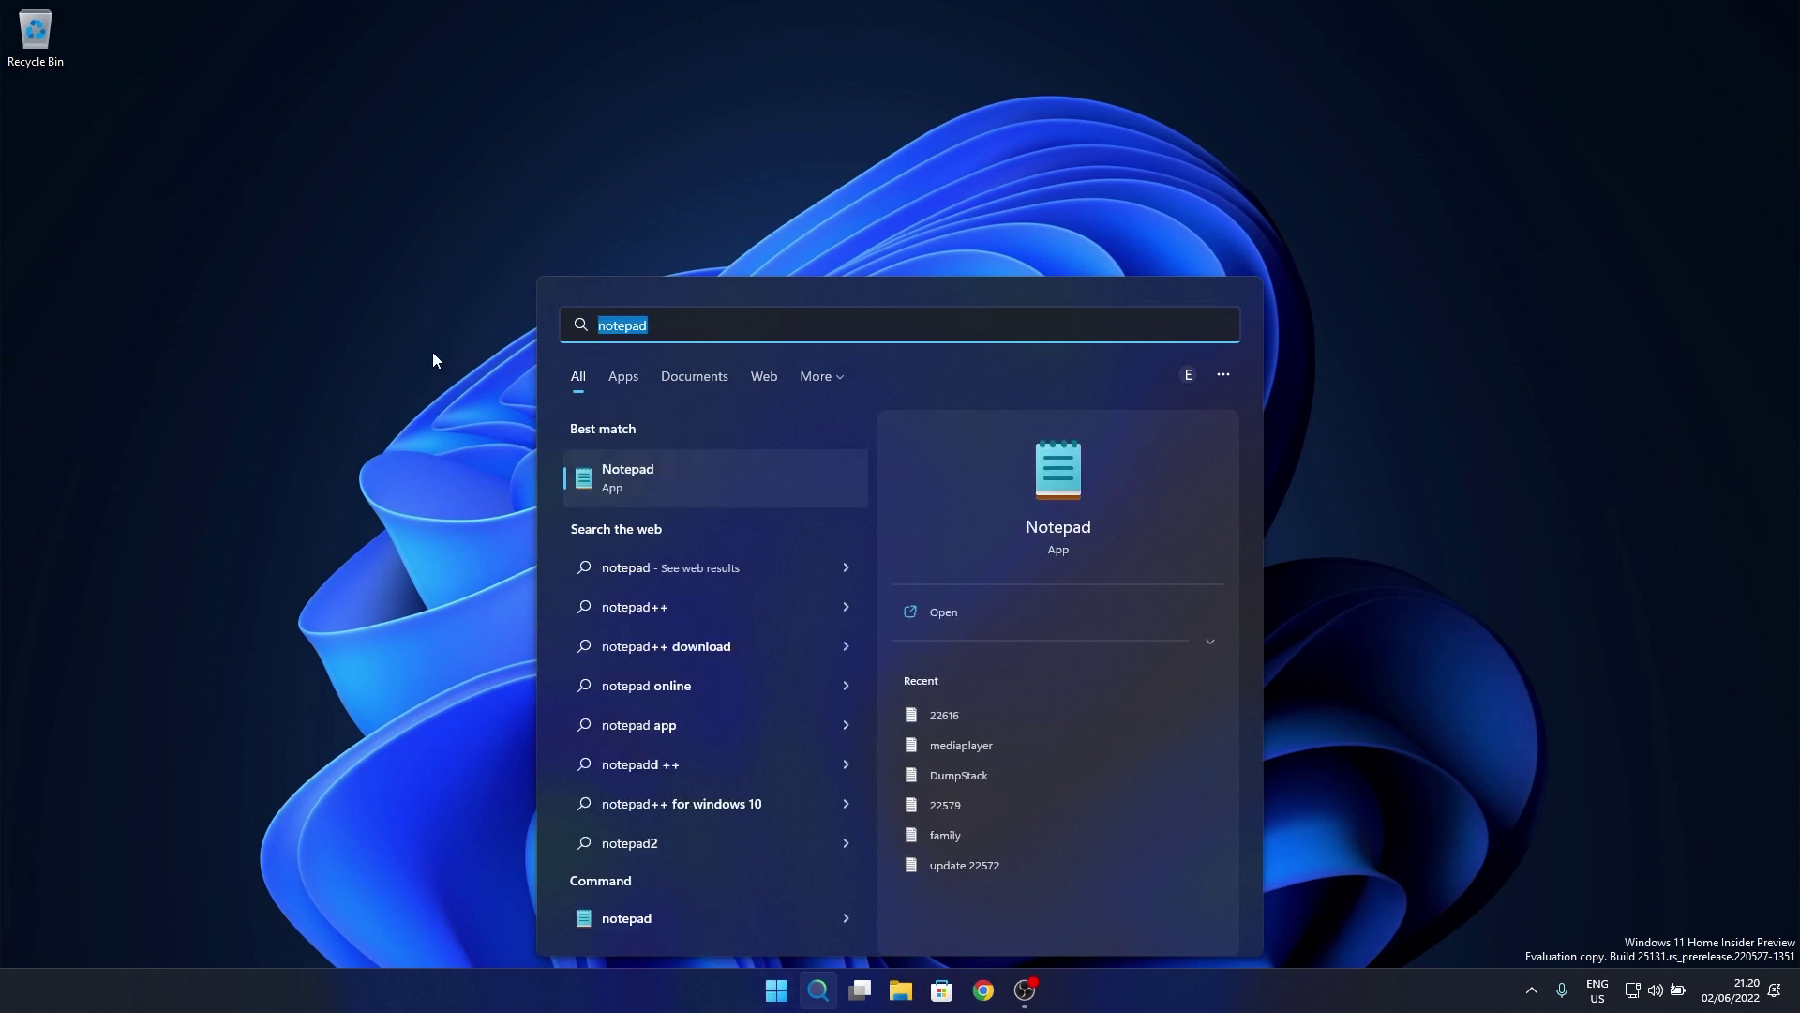
pyautogui.write('obs')
pyautogui.rightClick(806, 469)
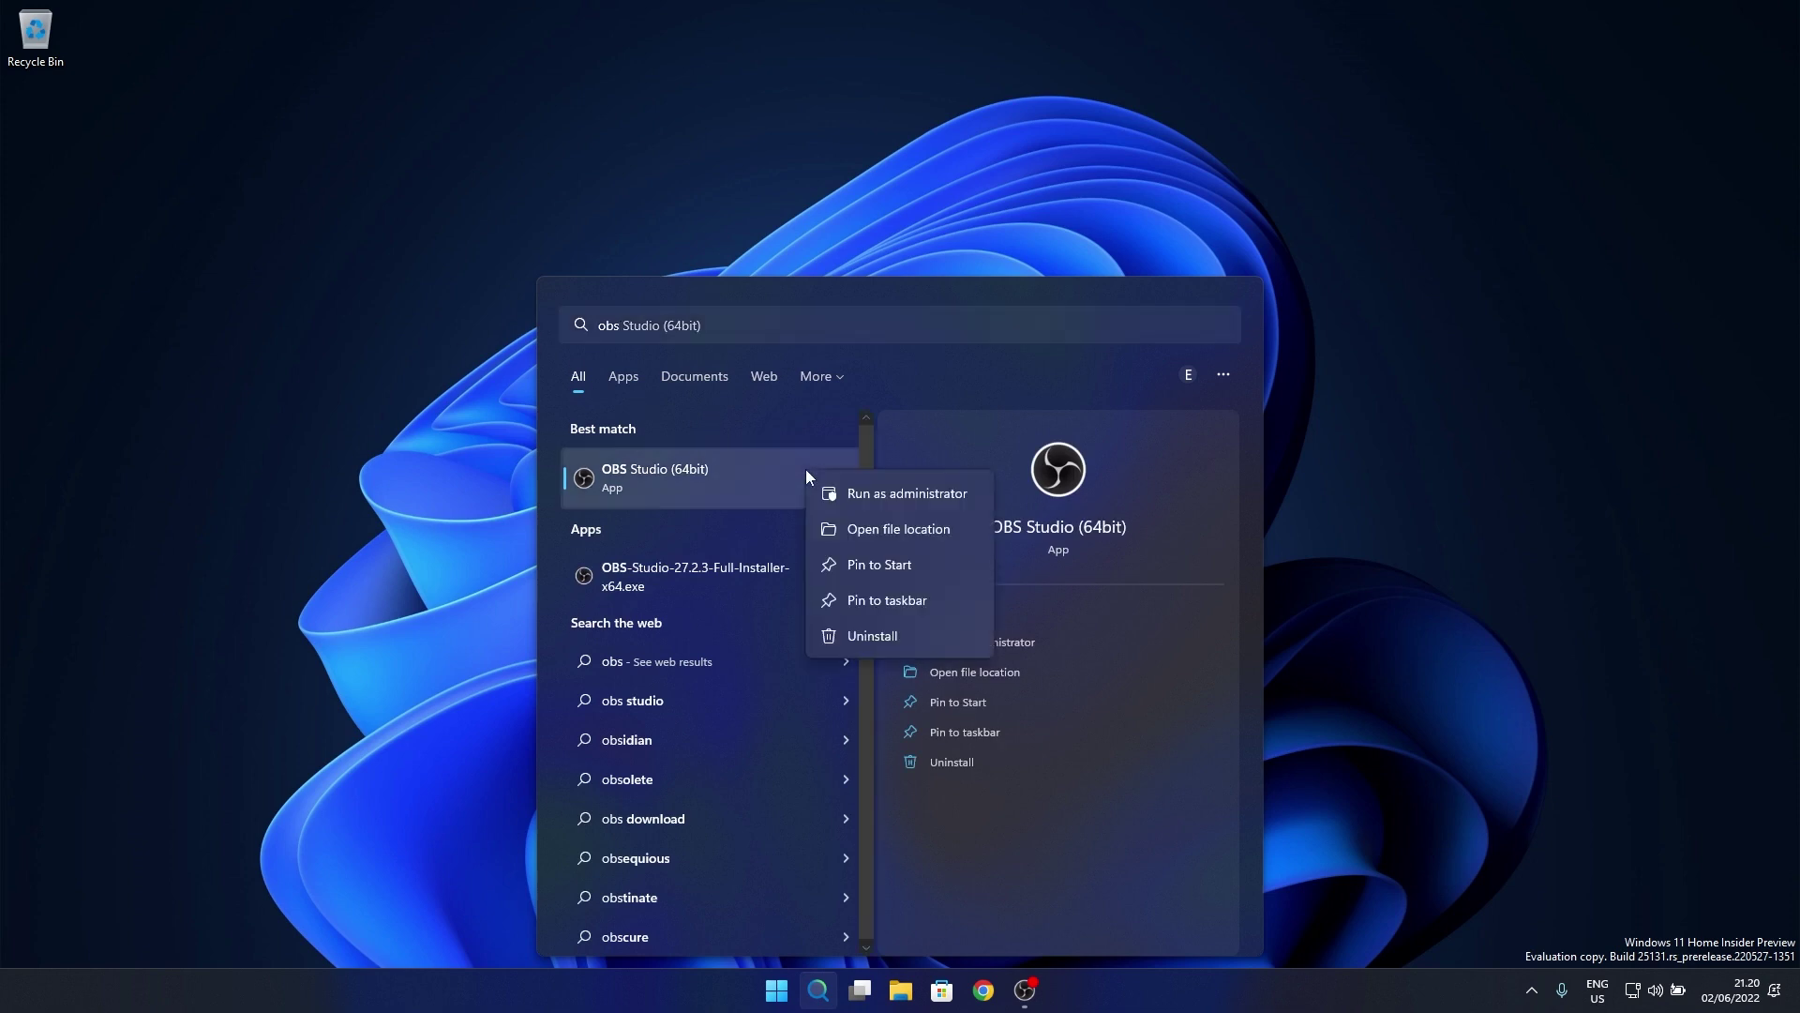
# Open the OBS Studio (64bit) shortcut's file location in the Start Menu Programs folder.
pyautogui.click(866, 528)
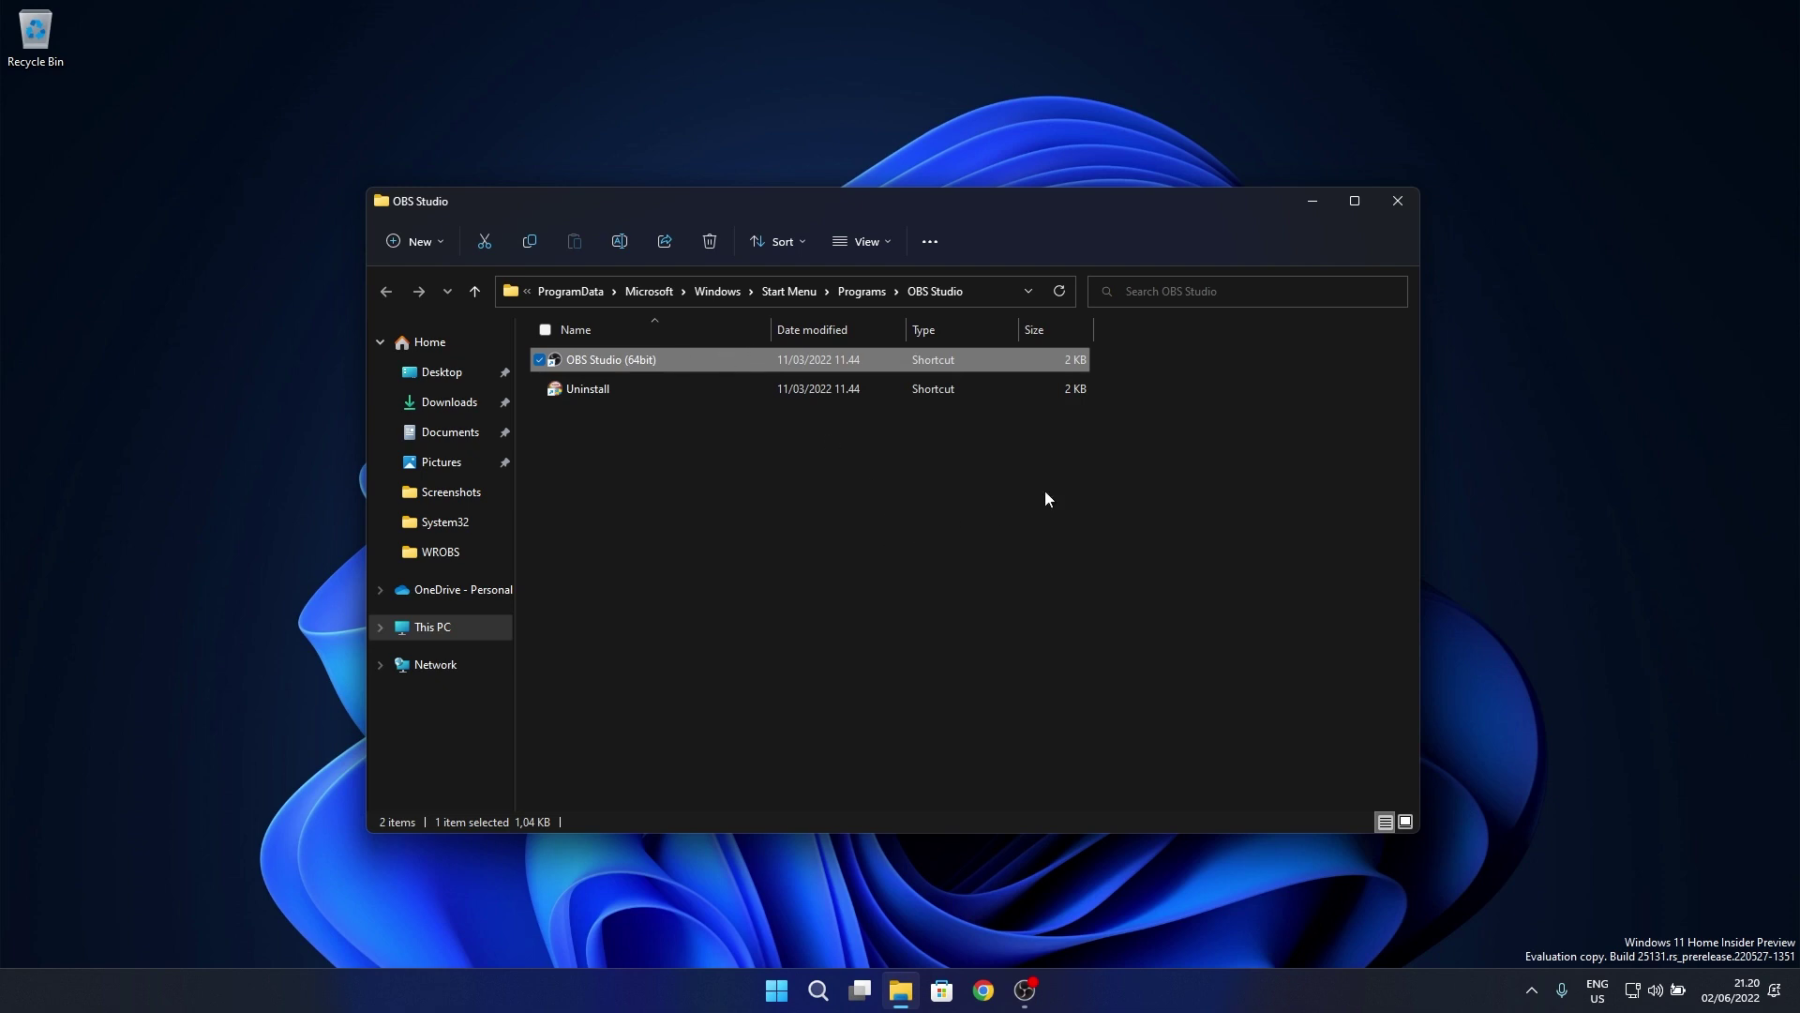
# Close the OBS folder, enlarge Task Manager to watch the i7-10750H CPU graph, then close it.
pyautogui.click(1394, 199)
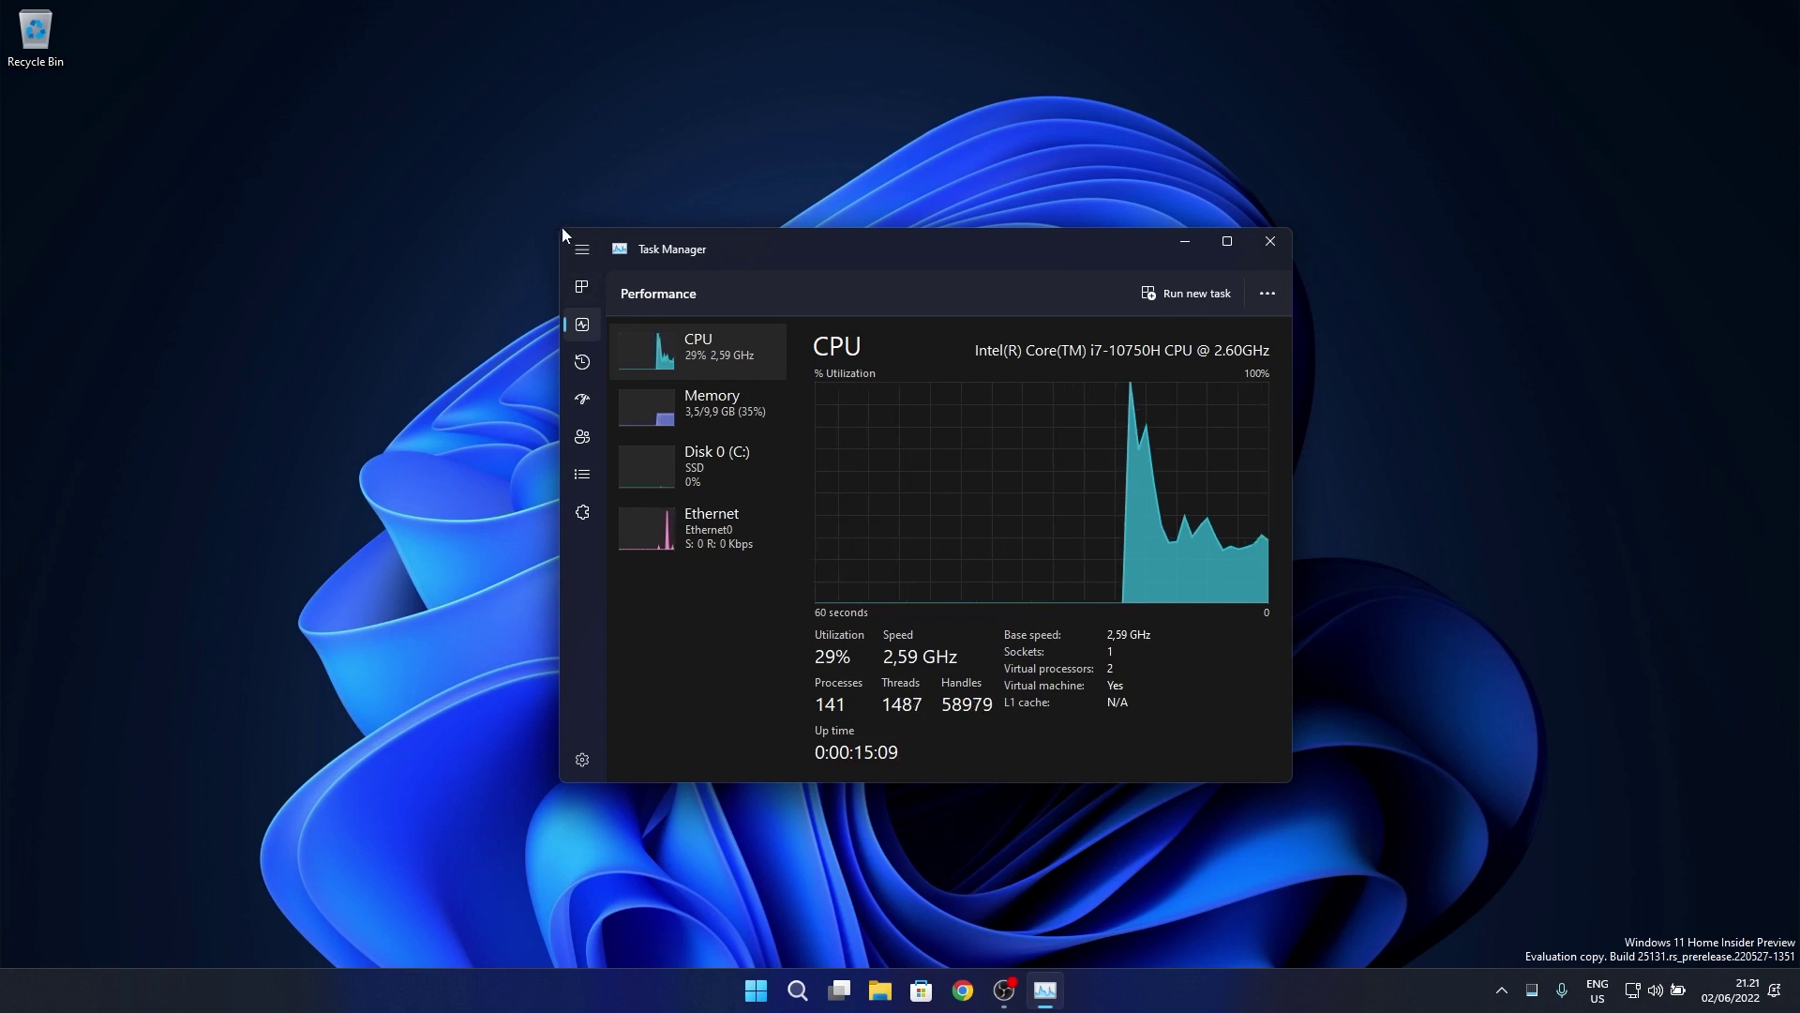
pyautogui.moveTo(559, 230); pyautogui.dragTo(153, 91)
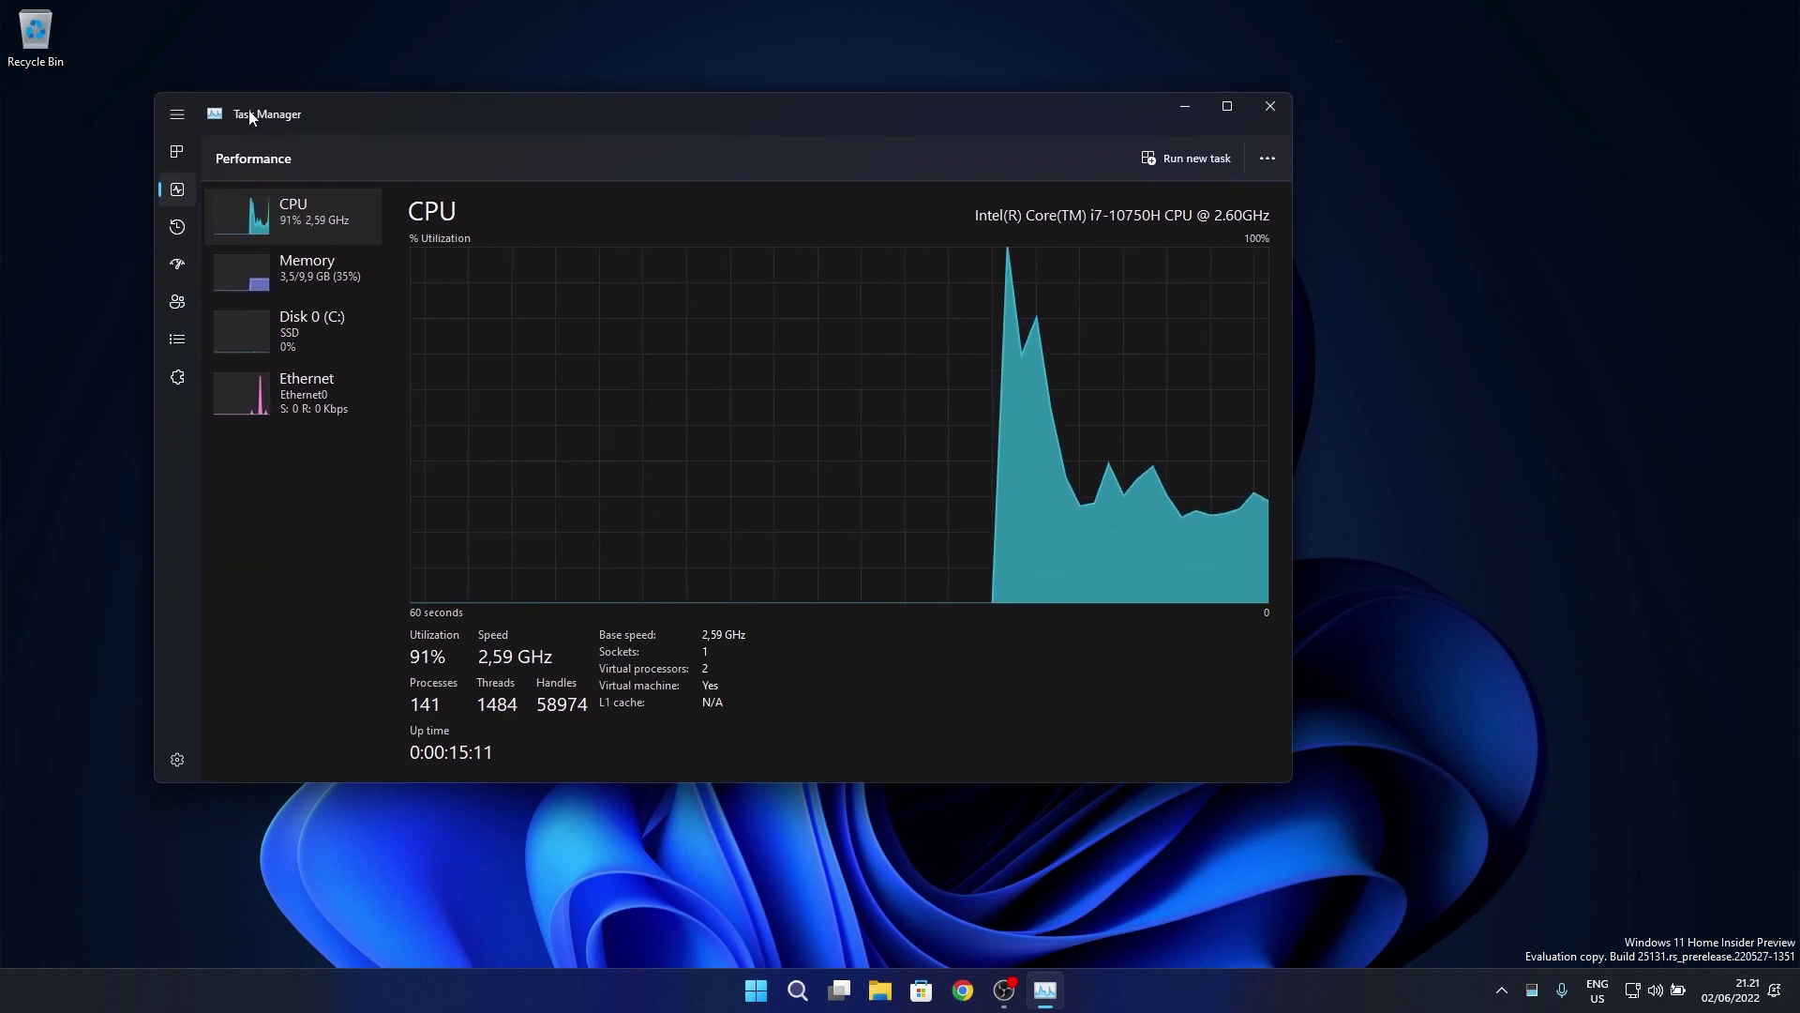
pyautogui.moveTo(796, 117); pyautogui.dragTo(709, 199)
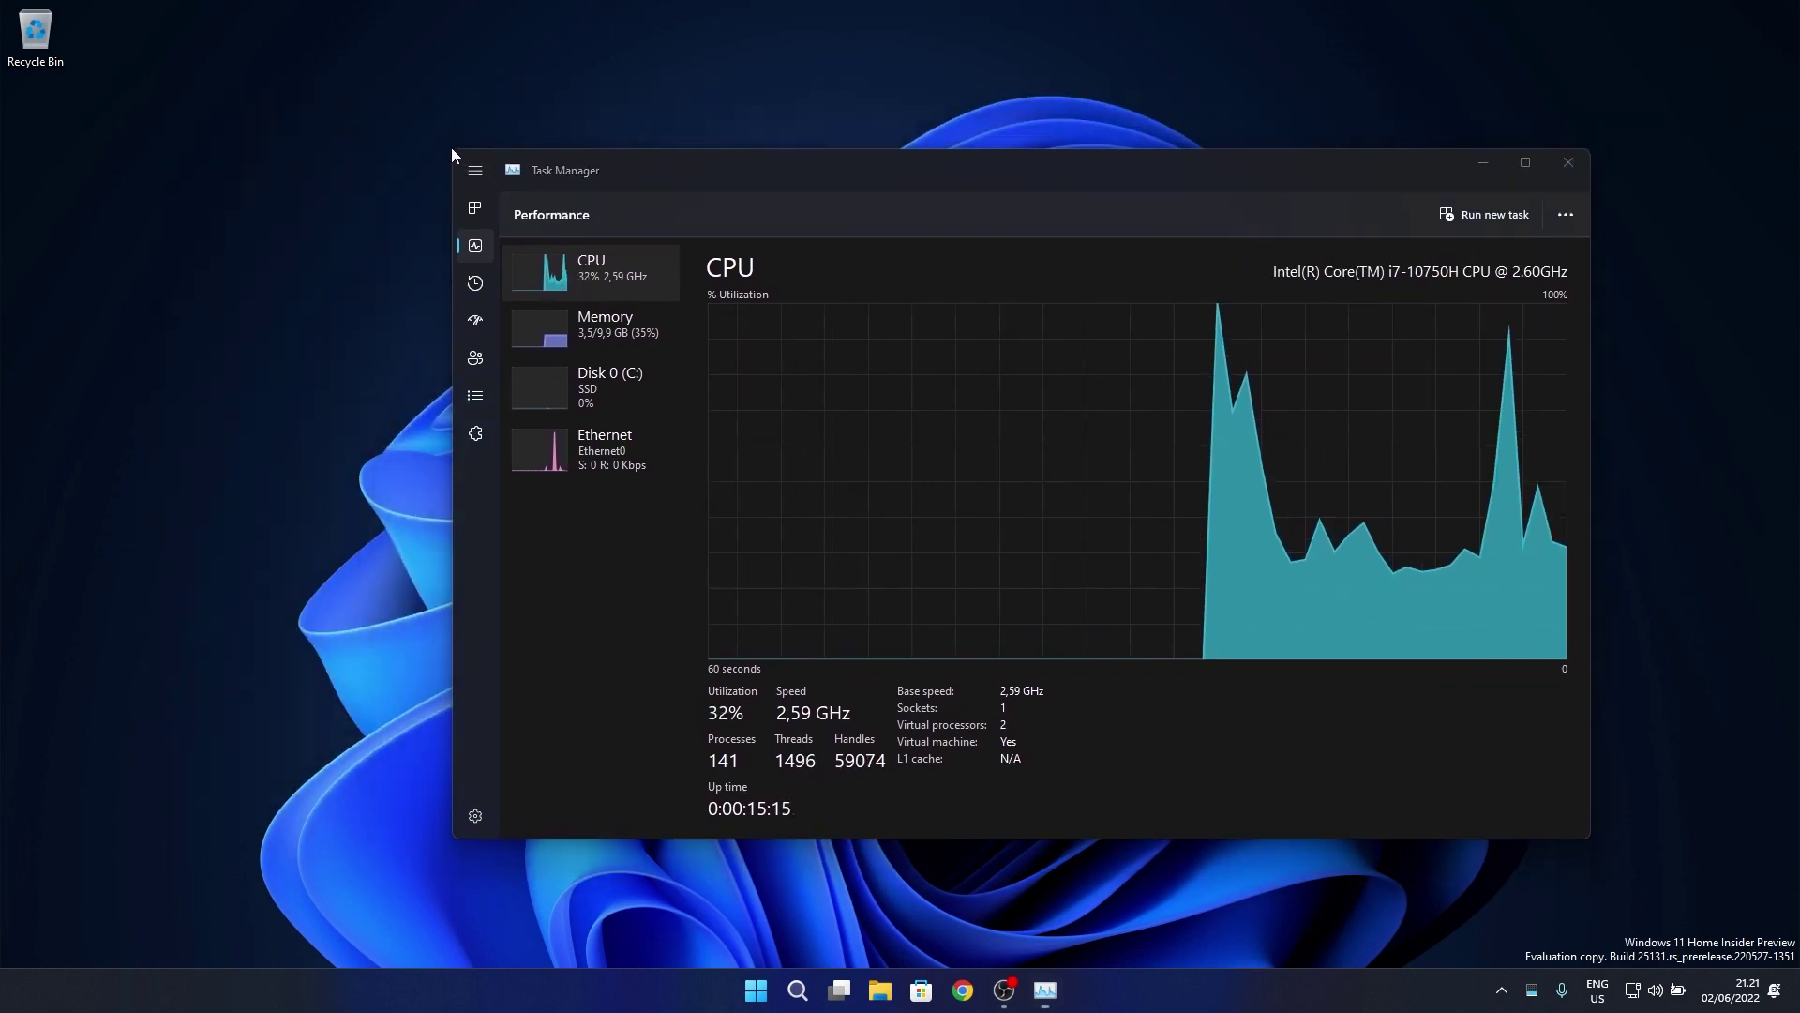
pyautogui.moveTo(452, 149); pyautogui.dragTo(372, 146)
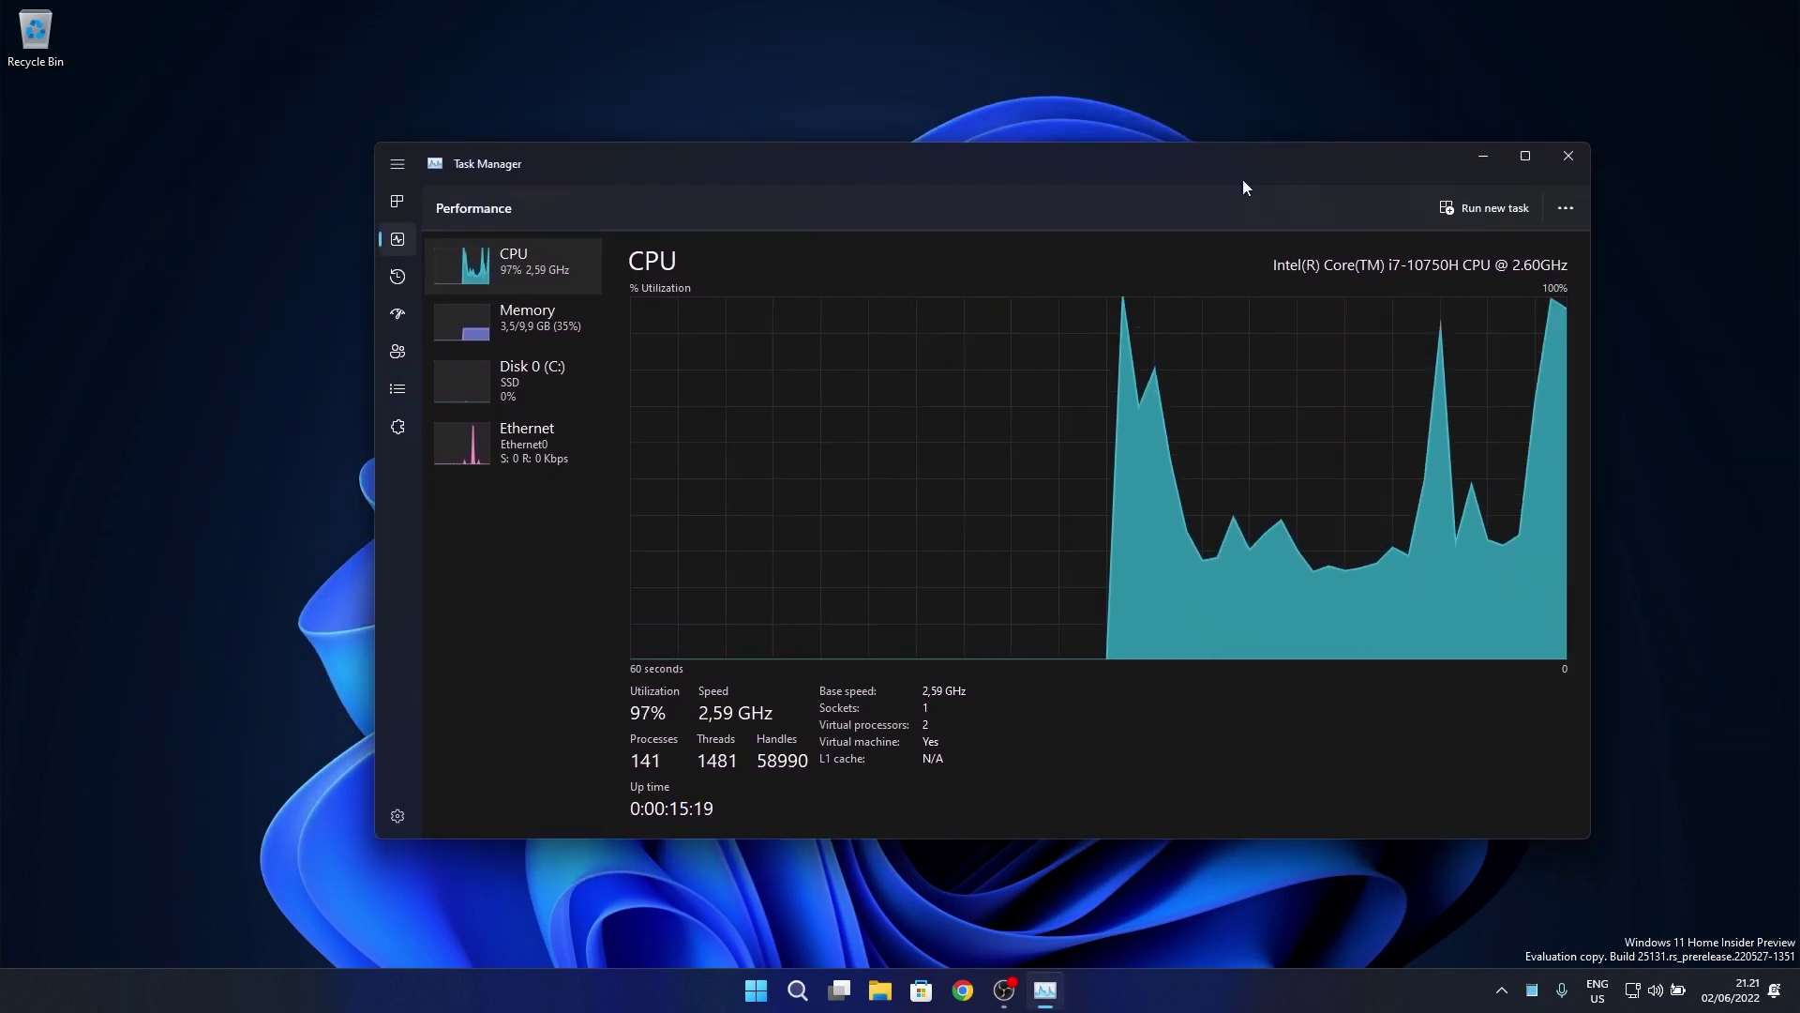
pyautogui.click(1569, 158)
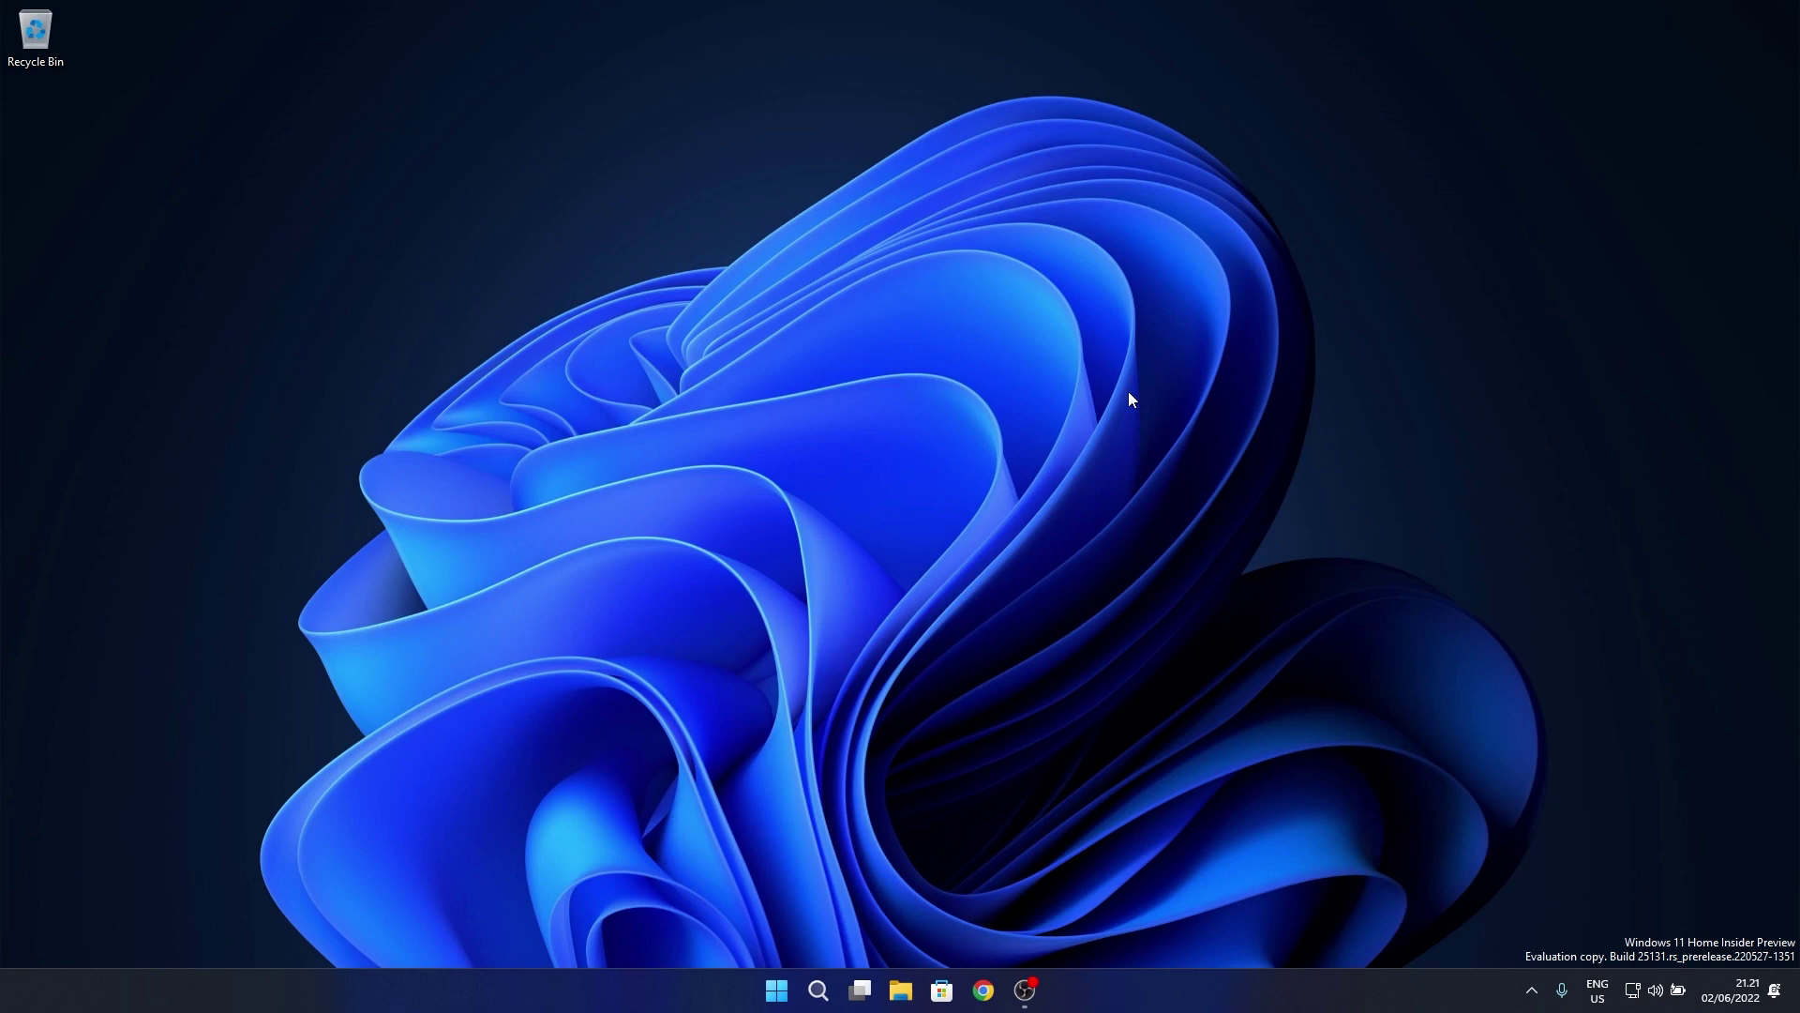